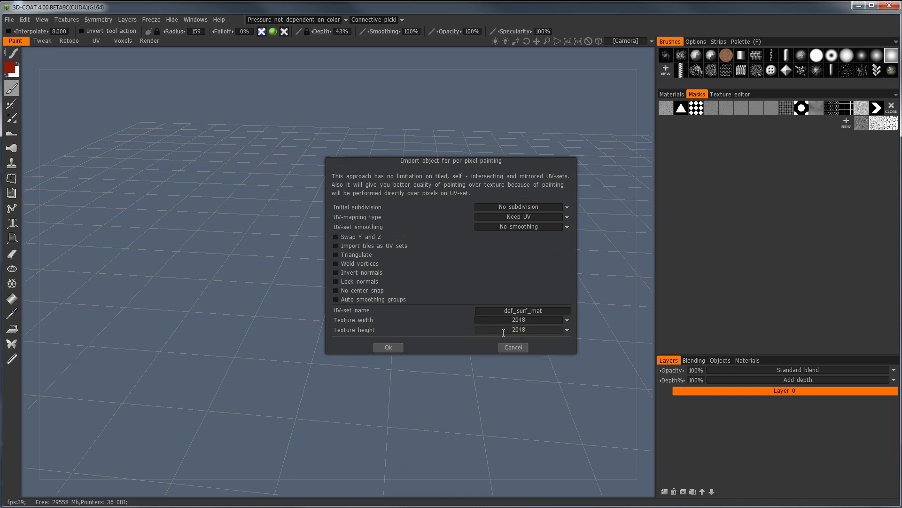
# Step: Import the object for per-pixel painting, keeping its UVs, with texture width and height of 2048
pyautogui.click(500, 331)
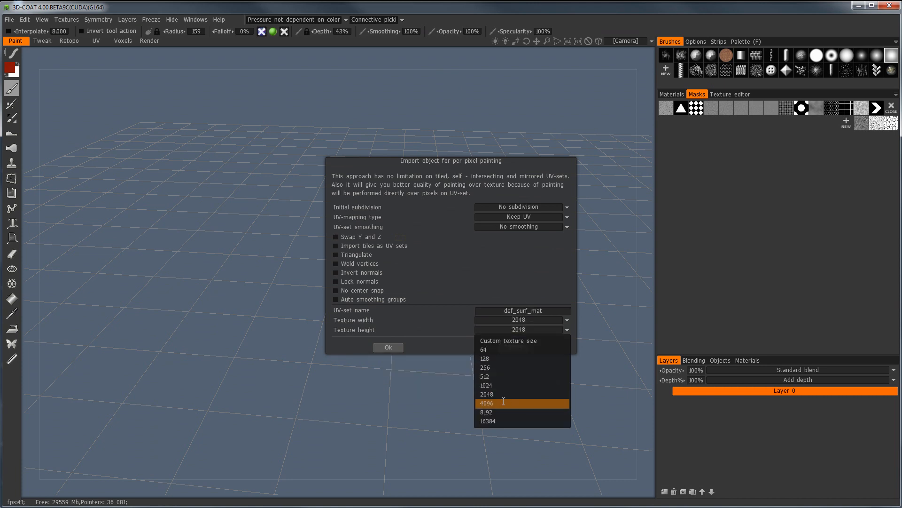
pyautogui.click(501, 401)
pyautogui.click(514, 330)
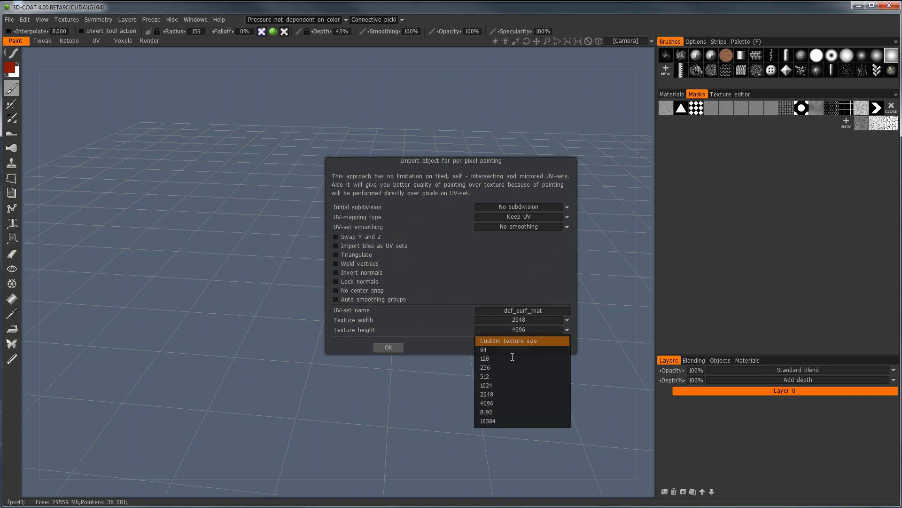
pyautogui.click(497, 394)
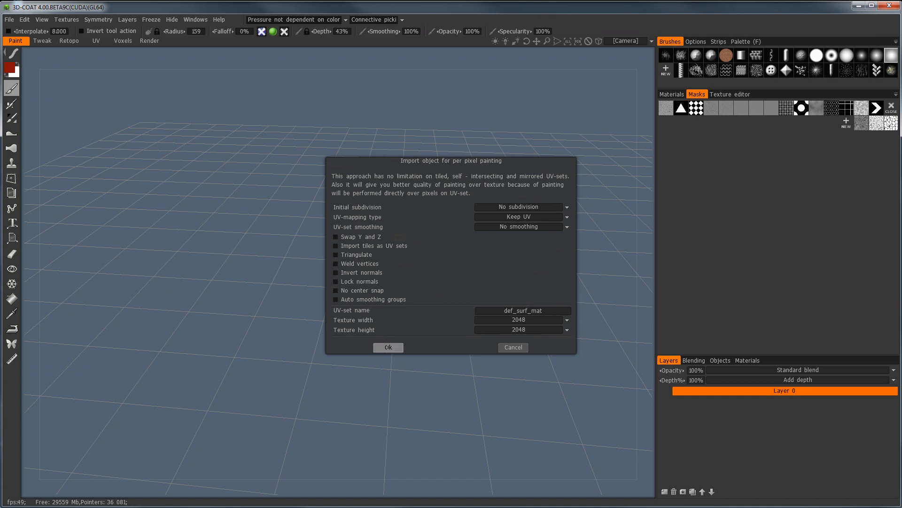
pyautogui.click(388, 346)
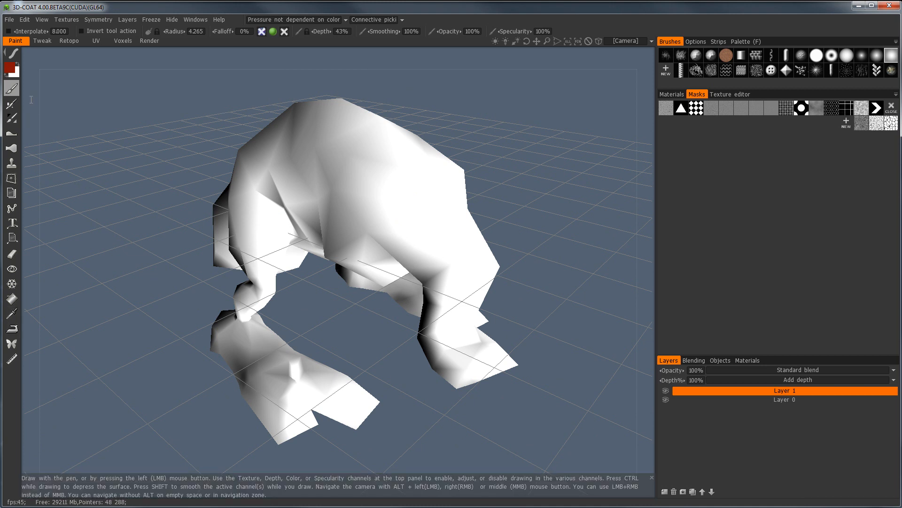
# Step: Paint a red stroke along the creature's upper side with a brush radius of about 1.042
pyautogui.moveTo(378, 200); pyautogui.dragTo(300, 198, button='right')
pyautogui.keyDown('alt'); pyautogui.moveTo(416, 258); pyautogui.dragTo(435, 264); pyautogui.keyUp('alt')
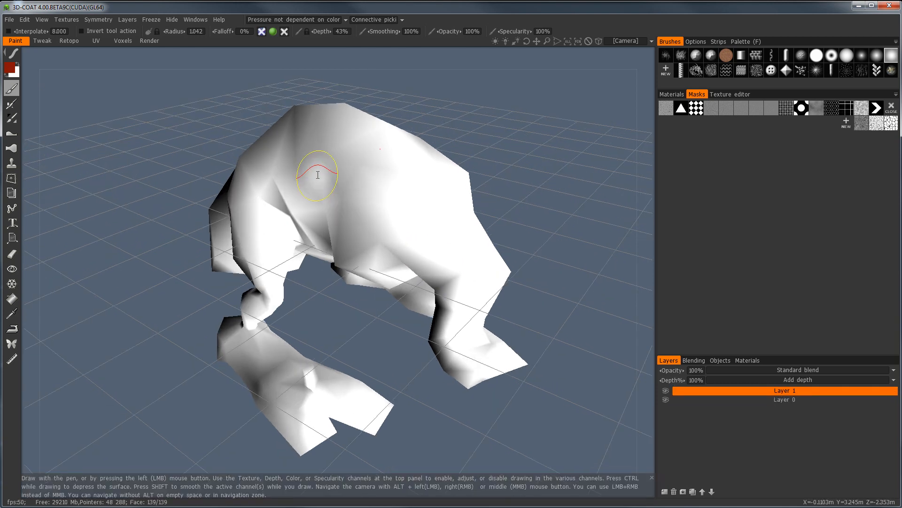
pyautogui.moveTo(318, 175); pyautogui.dragTo(425, 238)
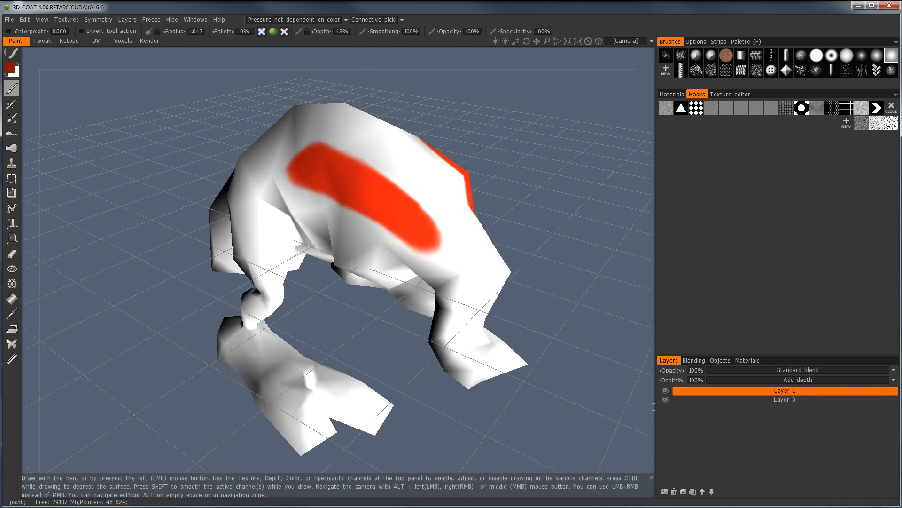
# Step: Add a new layer and paint a blue stroke partly over the upper edge of the red one
pyautogui.click(665, 491)
pyautogui.click(16, 71)
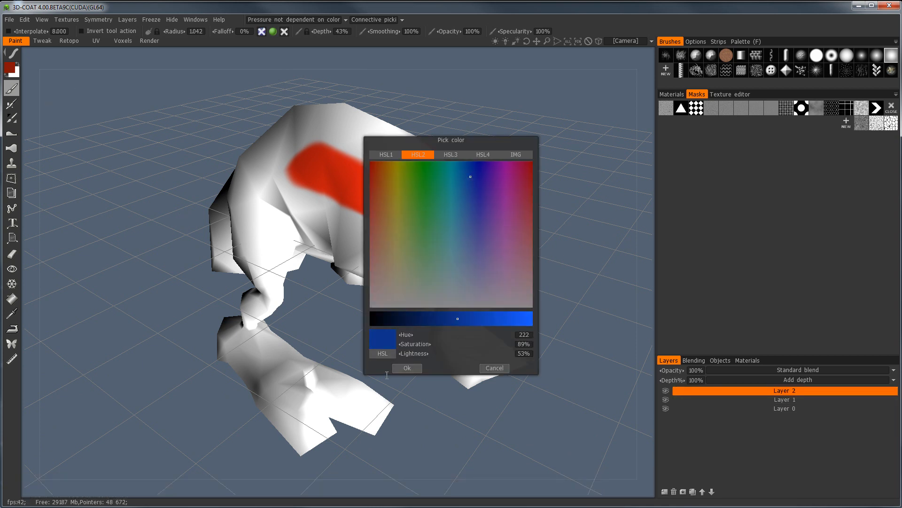
pyautogui.click(407, 367)
pyautogui.moveTo(312, 149)
pyautogui.mouseDown()
pyautogui.moveTo(382, 177)
pyautogui.moveTo(343, 147)
pyautogui.mouseUp()
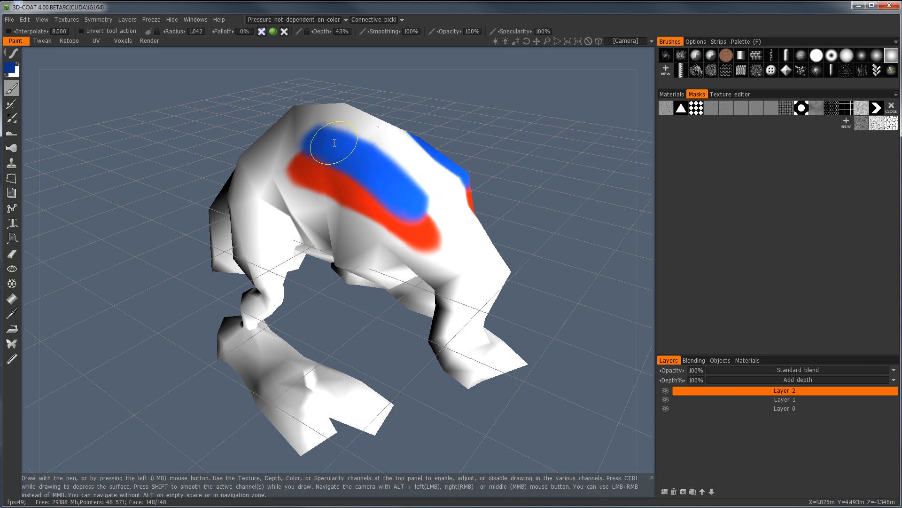
# Step: Hide and show Layer 2 to compare the separate blue and red strokes on the model
pyautogui.click(665, 391)
pyautogui.click(666, 390)
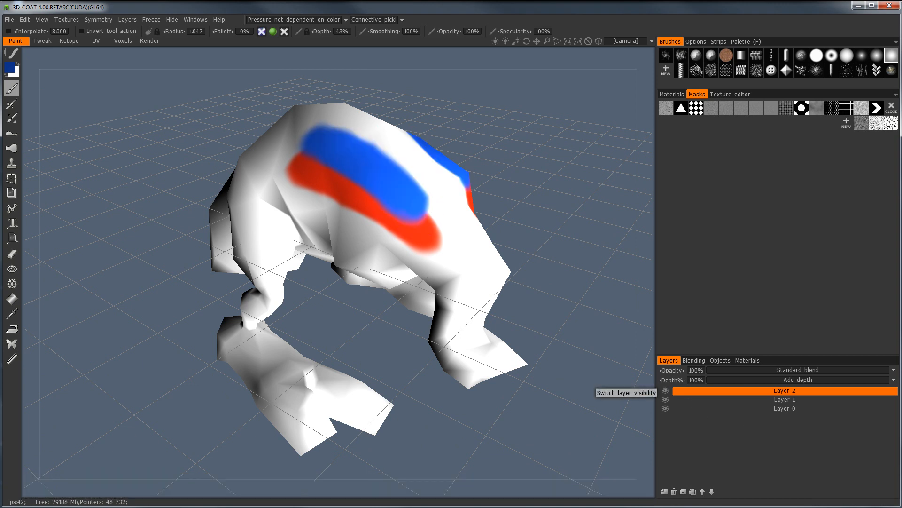
pyautogui.moveTo(550, 225); pyautogui.dragTo(580, 207)
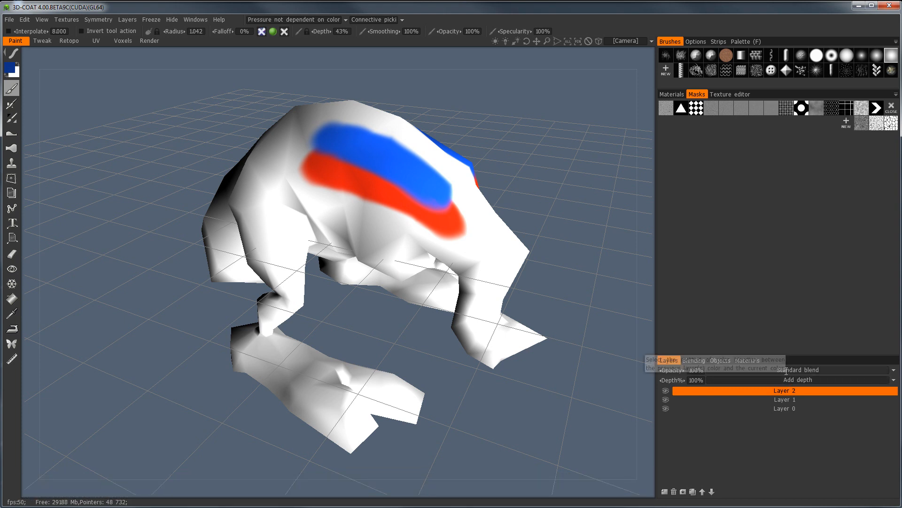
pyautogui.moveTo(539, 301); pyautogui.dragTo(442, 290)
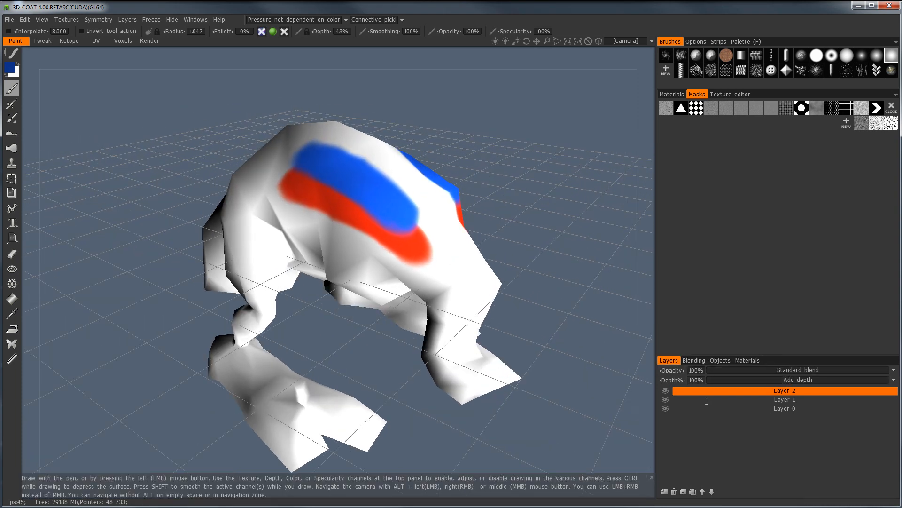
pyautogui.keyDown('alt'); pyautogui.moveTo(278, 221); pyautogui.dragTo(292, 214); pyautogui.keyUp('alt')
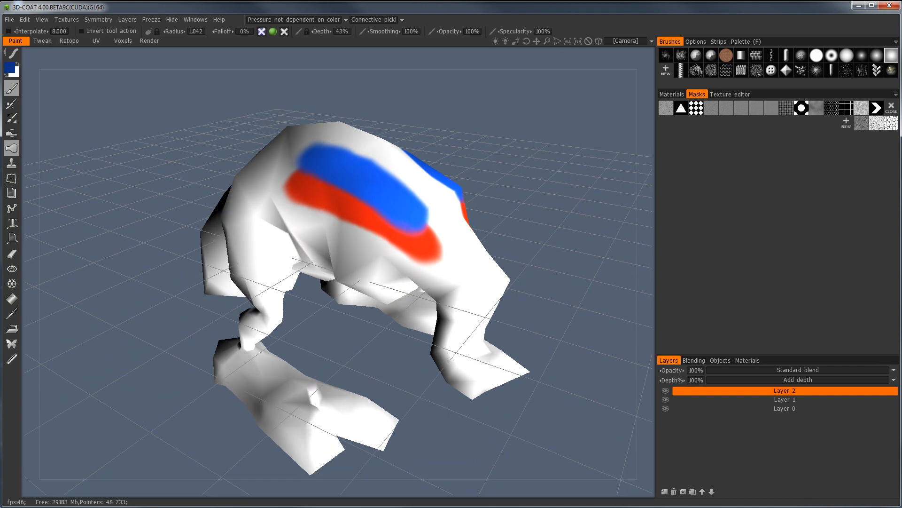
# Step: Erase one end of the blue stroke on Layer 2 and the matching end of the red stroke on Layer 1
pyautogui.click(11, 253)
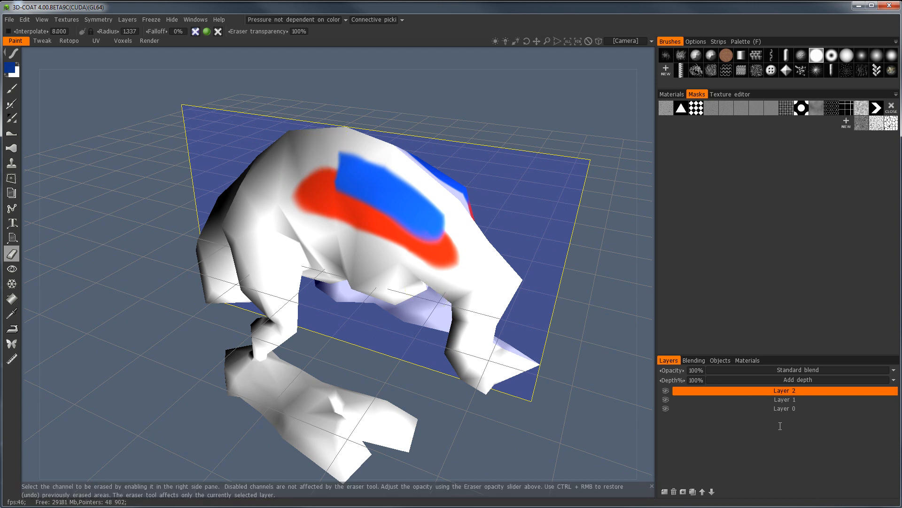
pyautogui.click(780, 400)
pyautogui.moveTo(305, 168); pyautogui.dragTo(299, 195)
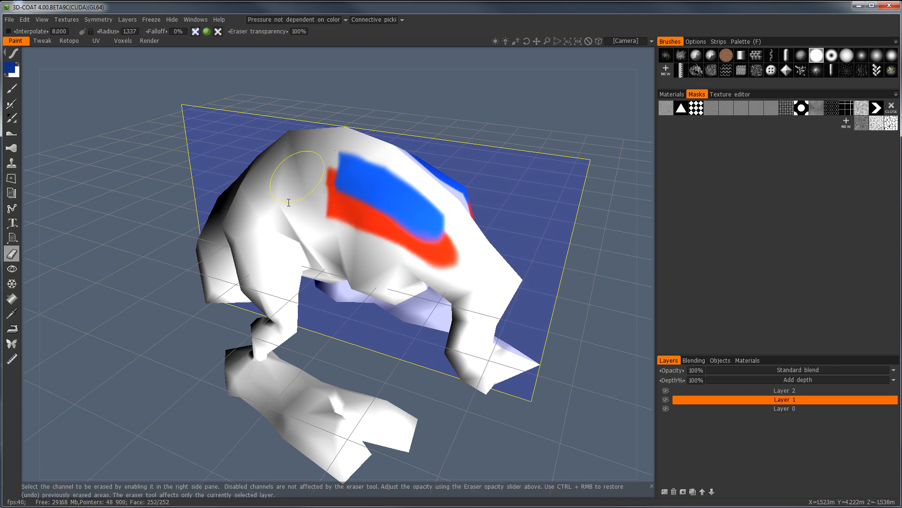
# Step: With Layer 2 active, clear the existing spline and place a new curve along the creature's side across the painted strokes
pyautogui.click(775, 389)
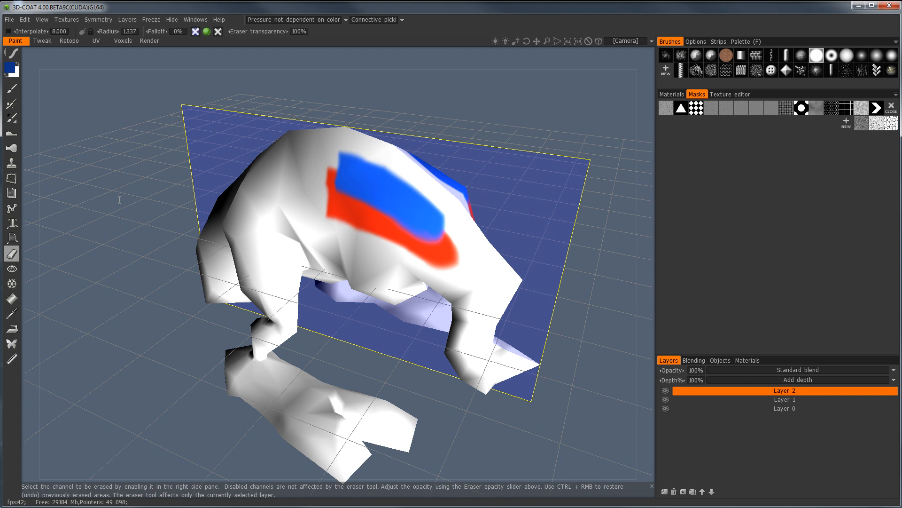
pyautogui.click(12, 208)
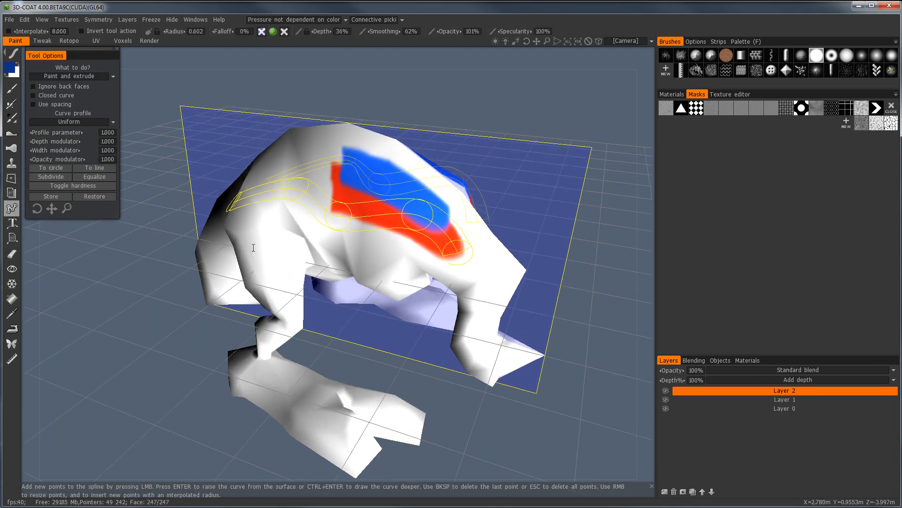
pyautogui.press('Escape')
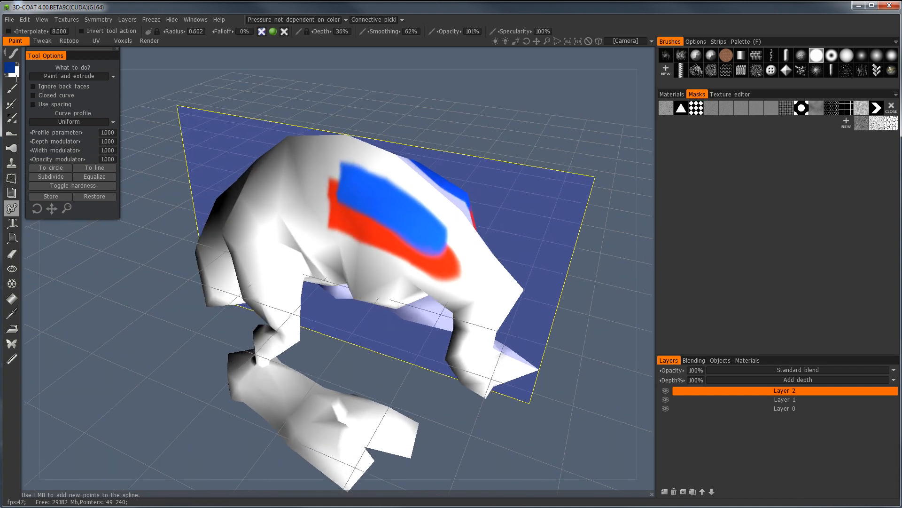
pyautogui.moveTo(13, 54)
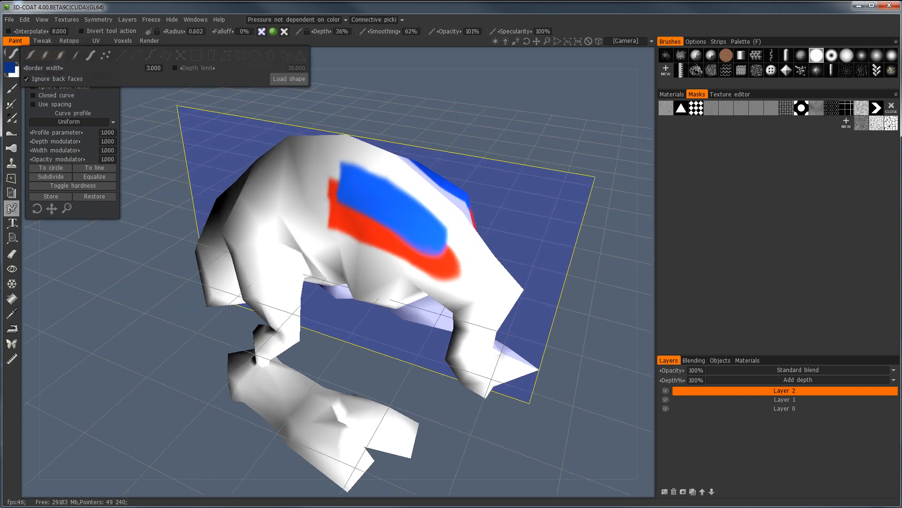
pyautogui.keyDown('alt'); pyautogui.moveTo(272, 212); pyautogui.dragTo(242, 223); pyautogui.keyUp('alt')
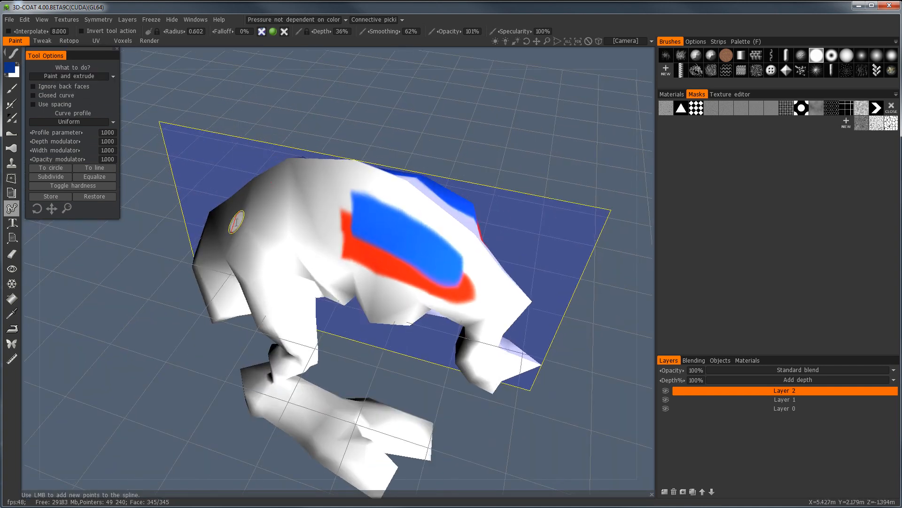
pyautogui.click(236, 221)
pyautogui.click(331, 233)
pyautogui.click(395, 230)
pyautogui.click(452, 272)
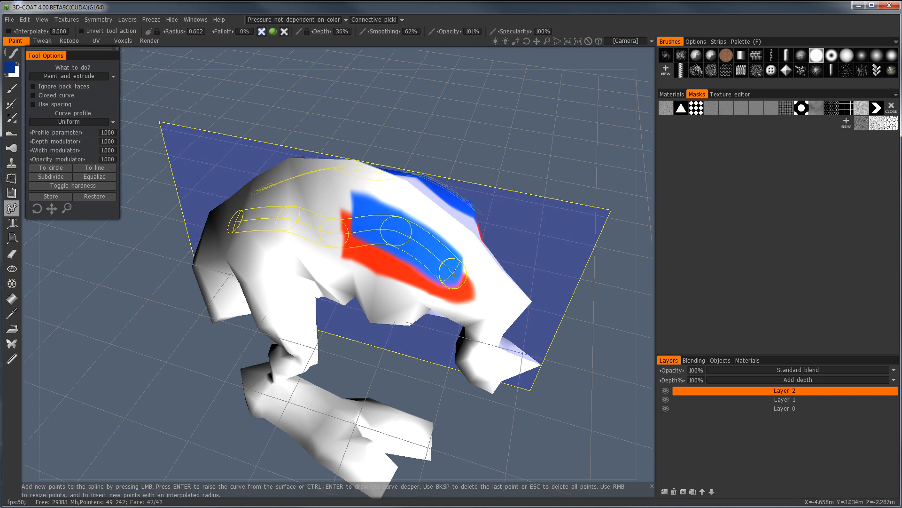
# Step: Adjust the curve's middle points and paint a blue stroke along it on Layer 2
pyautogui.moveTo(397, 238); pyautogui.dragTo(402, 241)
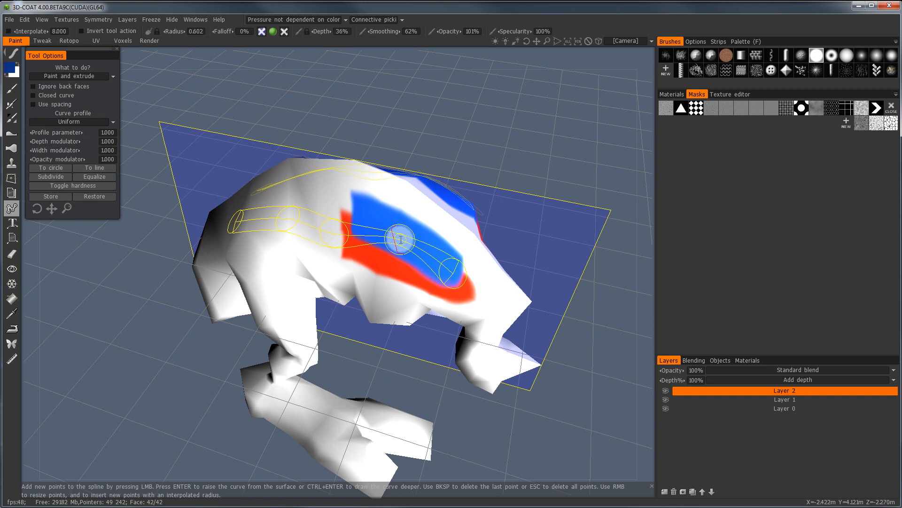
pyautogui.moveTo(333, 231); pyautogui.dragTo(332, 242)
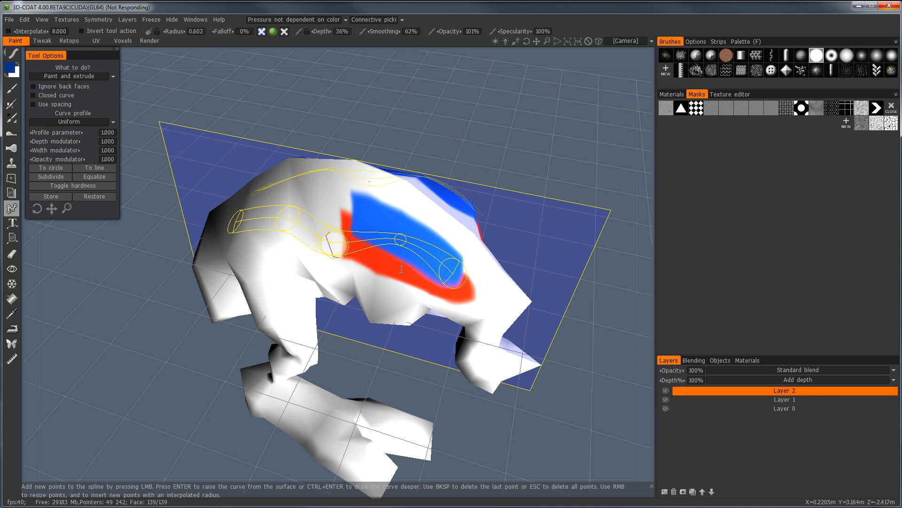
pyautogui.moveTo(400, 231)
pyautogui.keyDown('alt'); pyautogui.mouseDown()
pyautogui.moveTo(430, 212)
pyautogui.moveTo(410, 219)
pyautogui.moveTo(423, 214)
pyautogui.moveTo(459, 256)
pyautogui.moveTo(363, 258)
pyautogui.moveTo(307, 214)
pyautogui.moveTo(314, 212)
pyautogui.moveTo(273, 162)
pyautogui.mouseUp(); pyautogui.keyUp('alt')
pyautogui.moveTo(306, 123)
pyautogui.keyDown('alt'); pyautogui.mouseDown()
pyautogui.moveTo(383, 246)
pyautogui.moveTo(332, 241)
pyautogui.moveTo(296, 129)
pyautogui.mouseUp(); pyautogui.keyUp('alt')
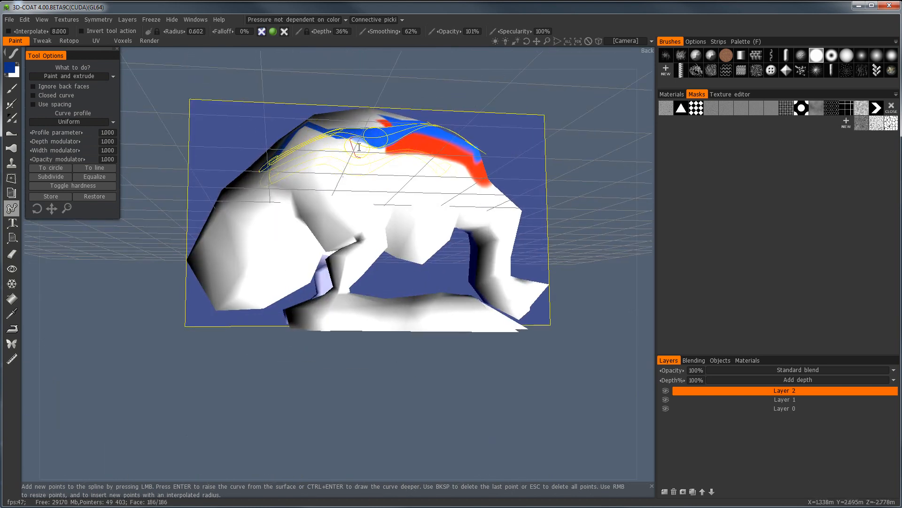
pyautogui.keyDown('alt'); pyautogui.moveTo(436, 167); pyautogui.dragTo(336, 209); pyautogui.keyUp('alt')
pyautogui.keyDown('alt'); pyautogui.moveTo(360, 176); pyautogui.dragTo(350, 212); pyautogui.keyUp('alt')
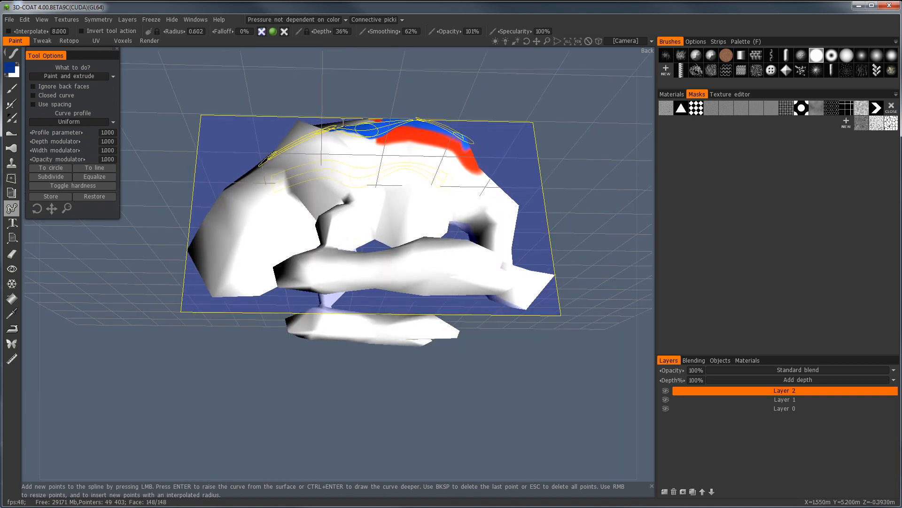
pyautogui.keyDown('alt'); pyautogui.moveTo(319, 158); pyautogui.dragTo(295, 259); pyautogui.keyUp('alt')
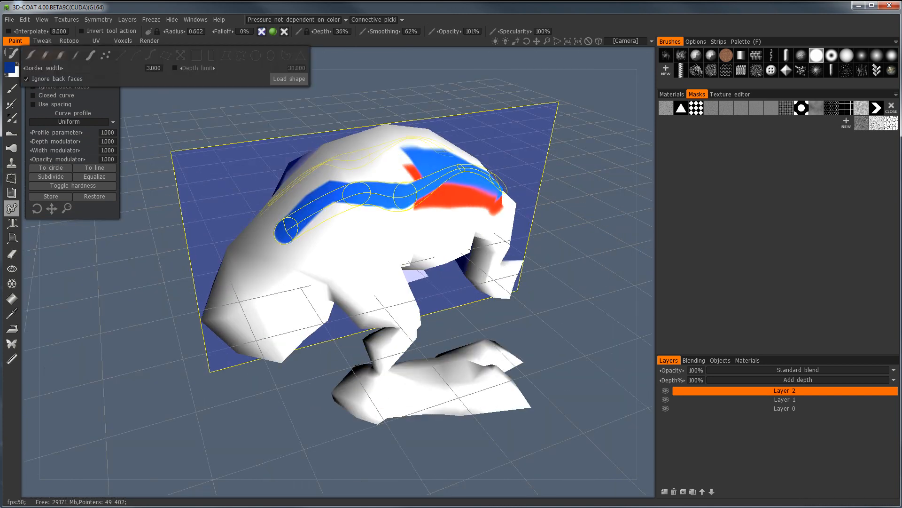
# Step: Try a blue spline-mode brush stroke along the creature's lower side, below the existing strokes
pyautogui.click(11, 88)
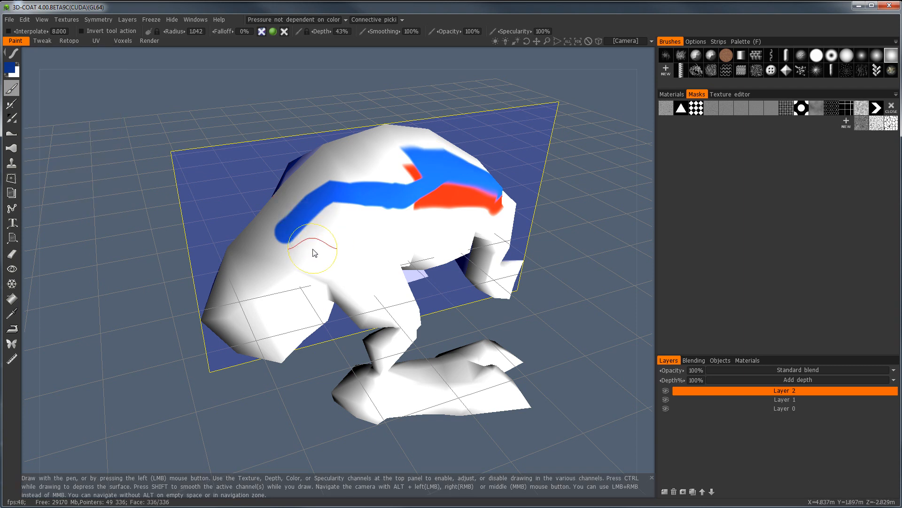
pyautogui.press('space')
pyautogui.click(297, 239)
pyautogui.keyDown('alt'); pyautogui.moveTo(329, 255); pyautogui.dragTo(317, 239); pyautogui.keyUp('alt')
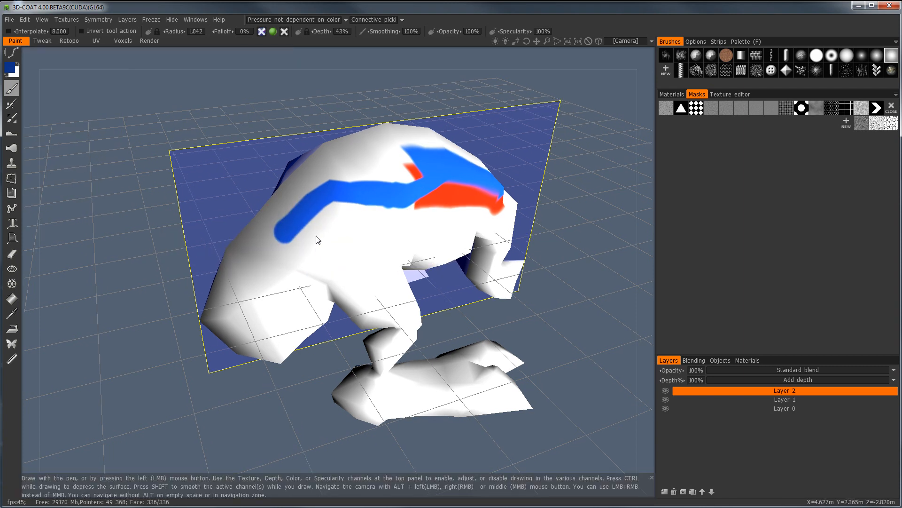
pyautogui.keyDown('alt'); pyautogui.moveTo(317, 239); pyautogui.dragTo(309, 241, button='right'); pyautogui.keyUp('alt')
pyautogui.keyDown('alt'); pyautogui.moveTo(310, 240); pyautogui.dragTo(319, 237); pyautogui.keyUp('alt')
pyautogui.click(271, 270)
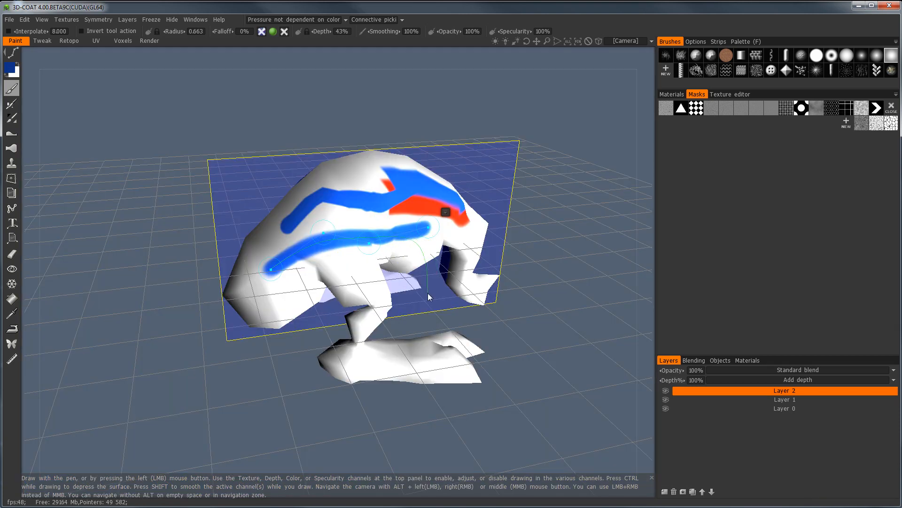
pyautogui.hotkey('ctrl', 'z')
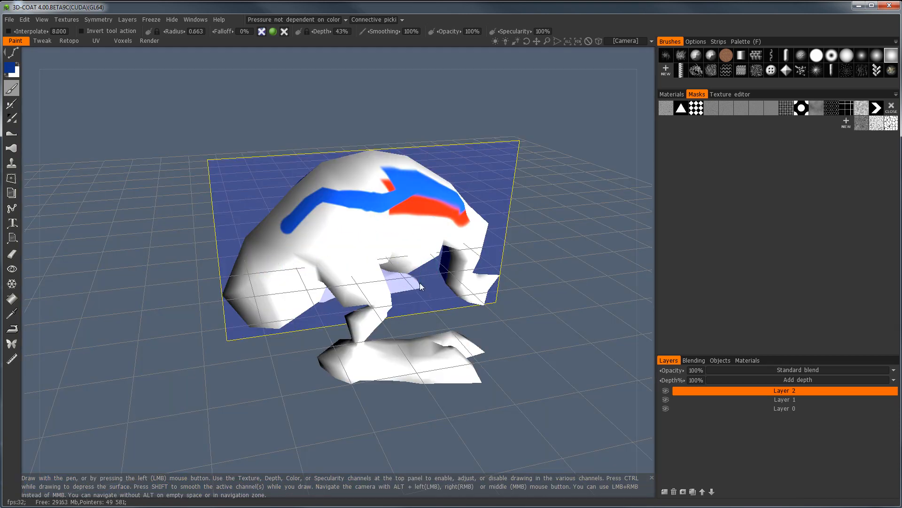
# Step: Return the brush to its freehand stroke mode
pyautogui.keyDown('alt'); pyautogui.moveTo(366, 233); pyautogui.dragTo(360, 237); pyautogui.keyUp('alt')
pyautogui.keyDown('alt'); pyautogui.moveTo(360, 237); pyautogui.dragTo(354, 239, button='right'); pyautogui.keyUp('alt')
pyautogui.press('e')
pyautogui.click(289, 228)
pyautogui.moveTo(335, 242)
pyautogui.keyDown('alt'); pyautogui.mouseDown()
pyautogui.moveTo(401, 227)
pyautogui.moveTo(306, 220)
pyautogui.mouseUp(); pyautogui.keyUp('alt')
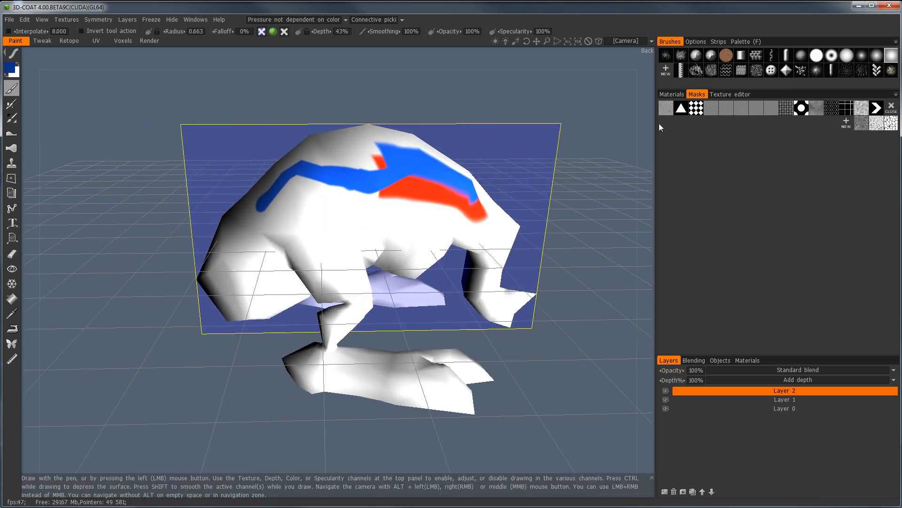
# Step: Paint a blue checkerboard over the large rounded end of the body using the checker mask and a 2.393 brush radius, and clear the mask
pyautogui.click(697, 112)
pyautogui.keyDown('alt'); pyautogui.moveTo(376, 202); pyautogui.dragTo(388, 224); pyautogui.keyUp('alt')
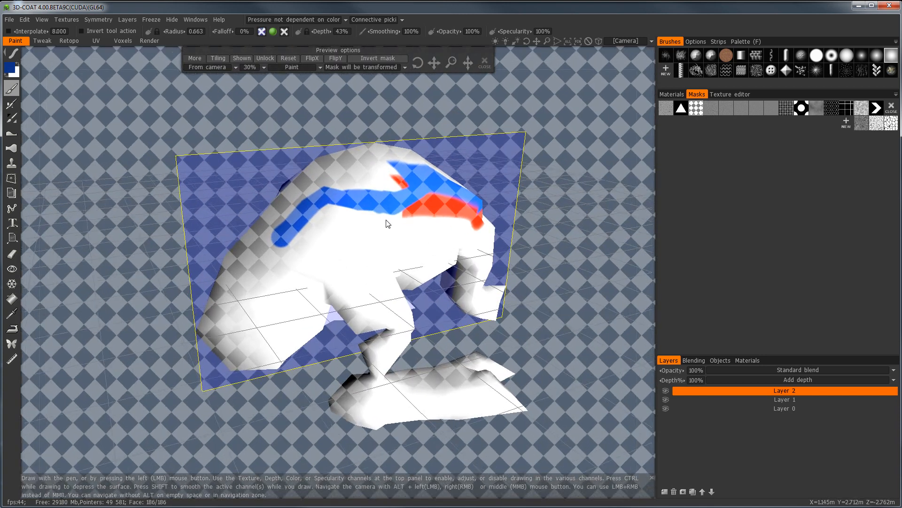
pyautogui.keyDown('alt'); pyautogui.moveTo(386, 220); pyautogui.dragTo(384, 223, button='right'); pyautogui.keyUp('alt')
pyautogui.moveTo(290, 256)
pyautogui.mouseDown(button='right')
pyautogui.moveTo(341, 262)
pyautogui.moveTo(331, 261)
pyautogui.mouseUp(button='right')
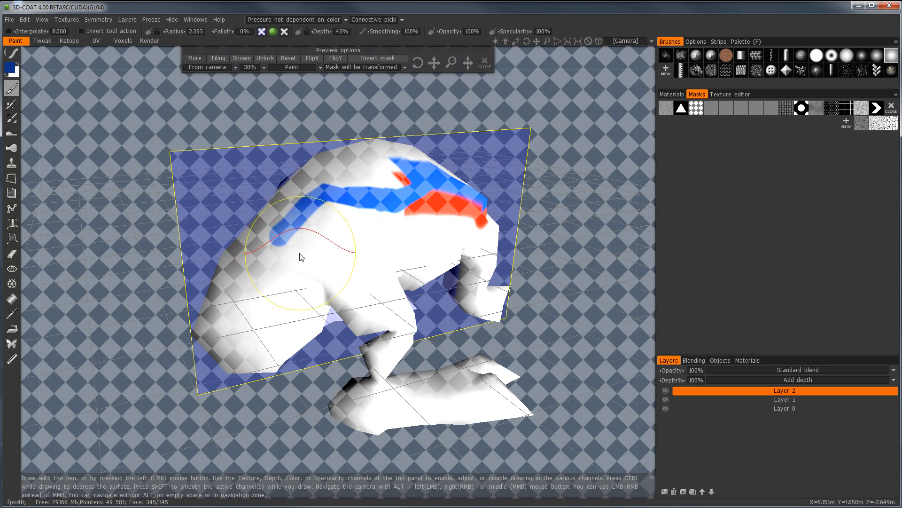
pyautogui.keyDown('alt'); pyautogui.moveTo(311, 248); pyautogui.dragTo(316, 251); pyautogui.keyUp('alt')
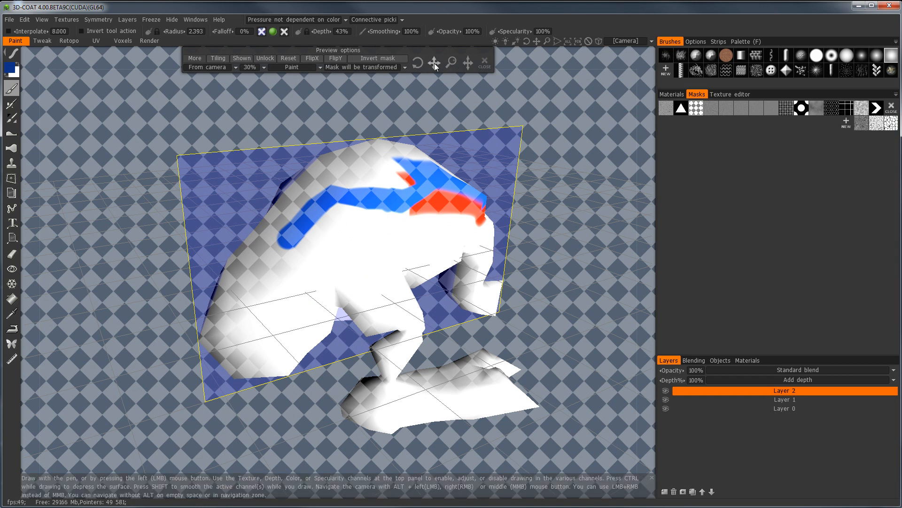
pyautogui.moveTo(428, 75)
pyautogui.mouseDown()
pyautogui.moveTo(453, 61)
pyautogui.moveTo(430, 49)
pyautogui.moveTo(428, 91)
pyautogui.moveTo(445, 73)
pyautogui.moveTo(429, 55)
pyautogui.moveTo(433, 71)
pyautogui.moveTo(453, 64)
pyautogui.moveTo(417, 64)
pyautogui.mouseUp()
pyautogui.moveTo(238, 317)
pyautogui.mouseDown()
pyautogui.moveTo(323, 253)
pyautogui.moveTo(386, 221)
pyautogui.moveTo(264, 322)
pyautogui.mouseUp()
pyautogui.click(485, 62)
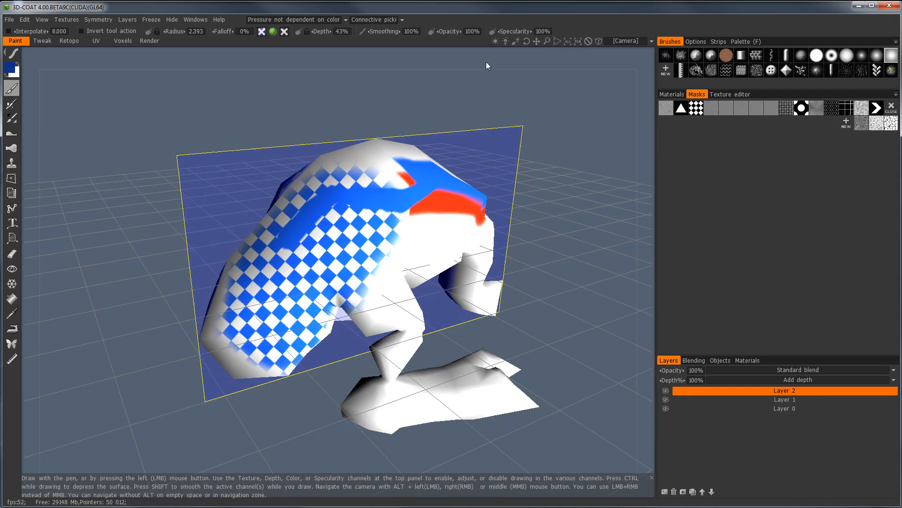
pyautogui.keyDown('alt'); pyautogui.moveTo(387, 270); pyautogui.dragTo(348, 254); pyautogui.keyUp('alt')
pyautogui.keyDown('alt'); pyautogui.moveTo(348, 254); pyautogui.dragTo(595, 154, button='right'); pyautogui.keyUp('alt')
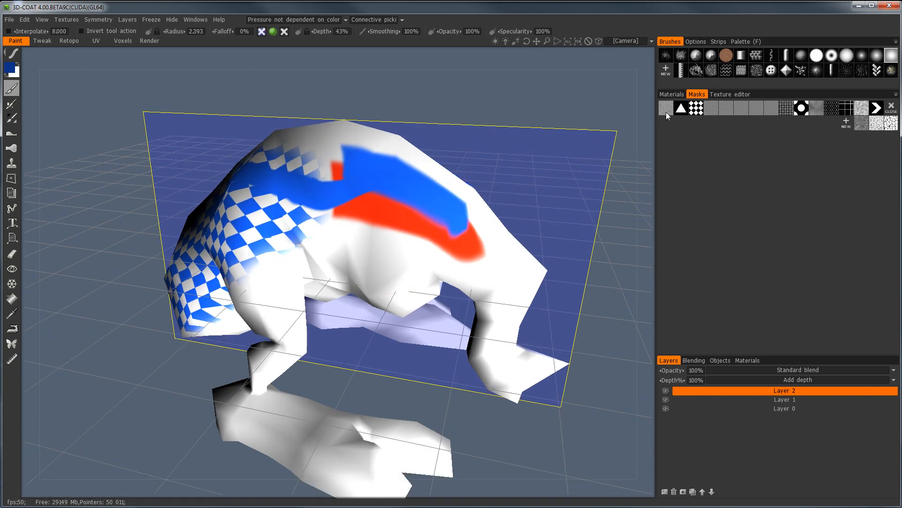
# Step: Delete both painted layers above Layer 0 and add a new empty layer
pyautogui.moveTo(311, 133)
pyautogui.keyDown('alt'); pyautogui.mouseDown()
pyautogui.moveTo(337, 207)
pyautogui.moveTo(313, 202)
pyautogui.mouseUp(); pyautogui.keyUp('alt')
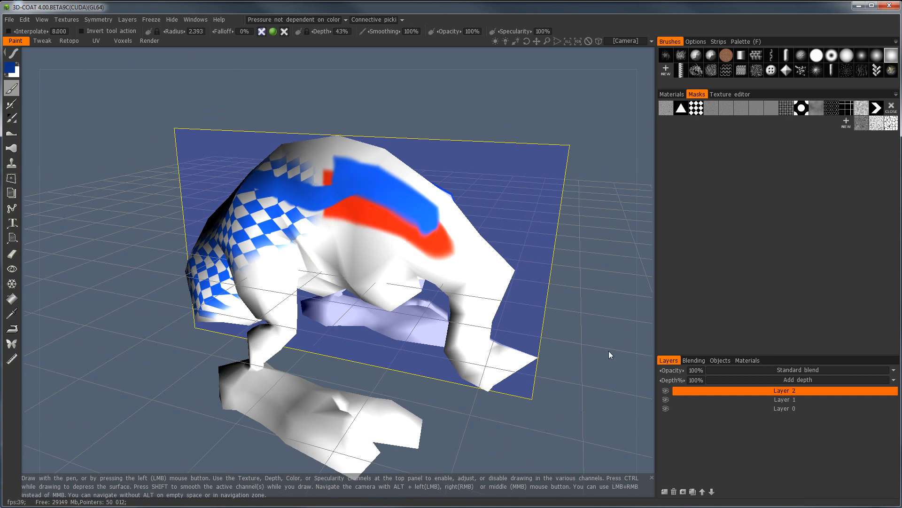
pyautogui.click(674, 492)
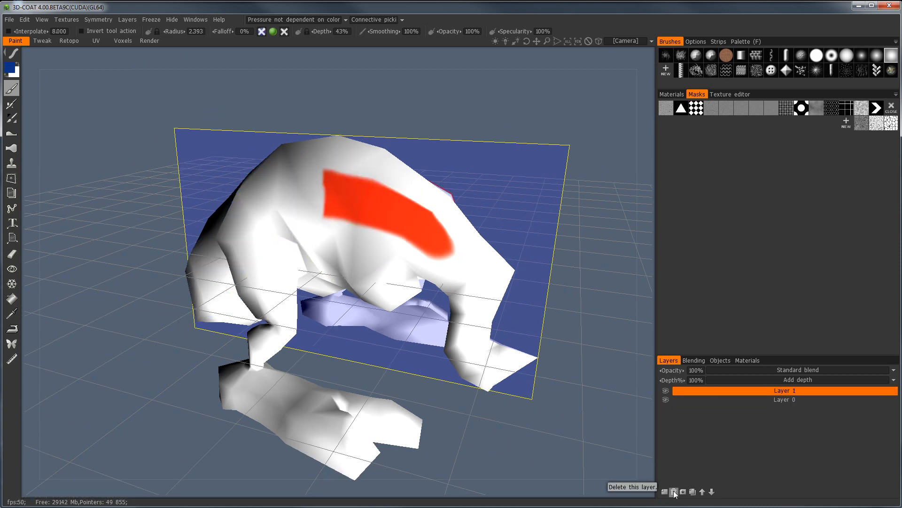
pyautogui.click(674, 492)
pyautogui.click(665, 492)
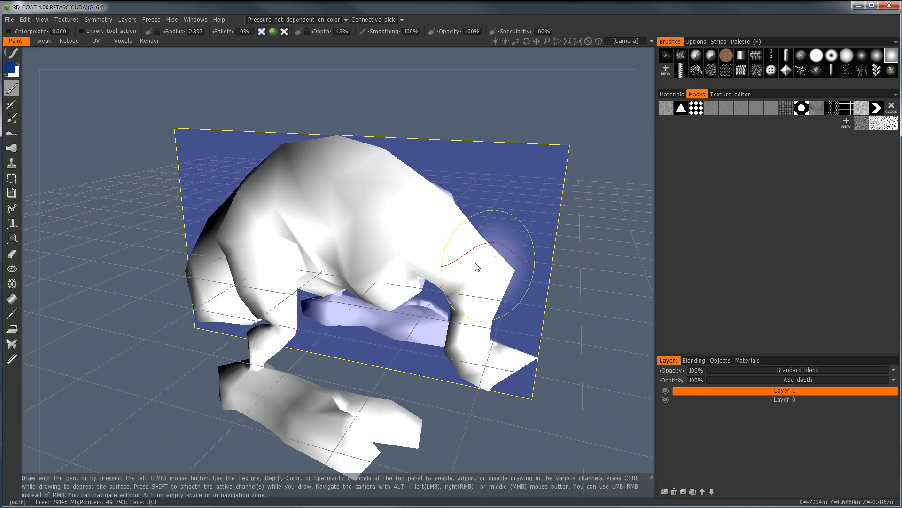
pyautogui.keyDown('alt'); pyautogui.moveTo(293, 185); pyautogui.dragTo(278, 165); pyautogui.keyUp('alt')
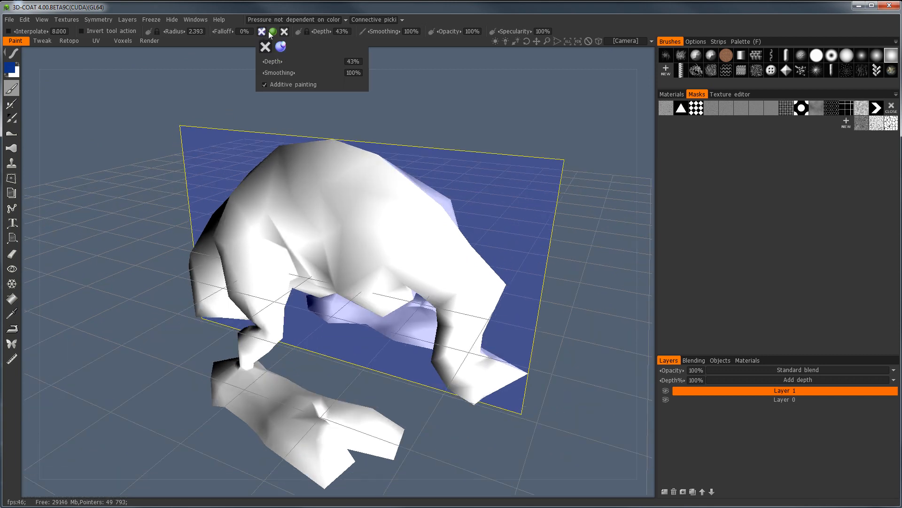
# Step: Enable the specularity and depth channels for the brush alongside colour
pyautogui.moveTo(287, 32)
pyautogui.click(285, 33)
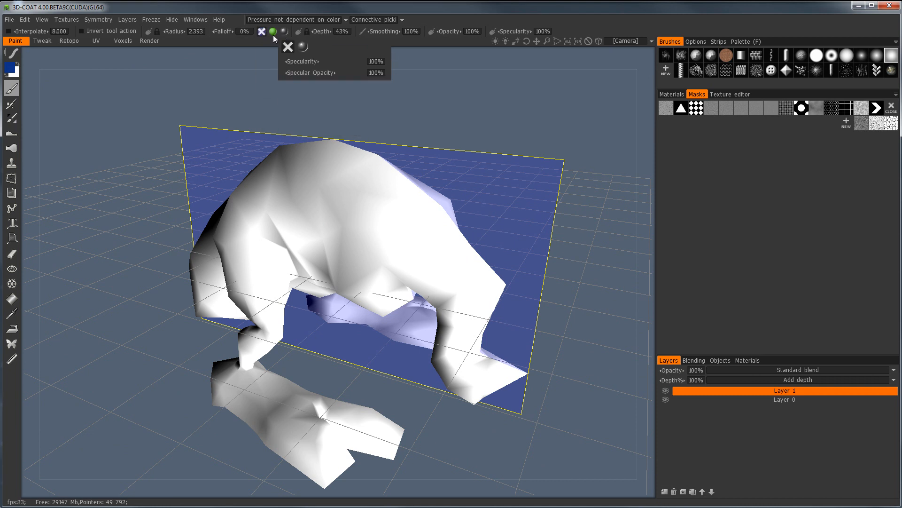
pyautogui.click(263, 33)
# Step: Load the light grey wrinkled-leather material for preview on the body and swap the brush colour to white
pyautogui.click(672, 94)
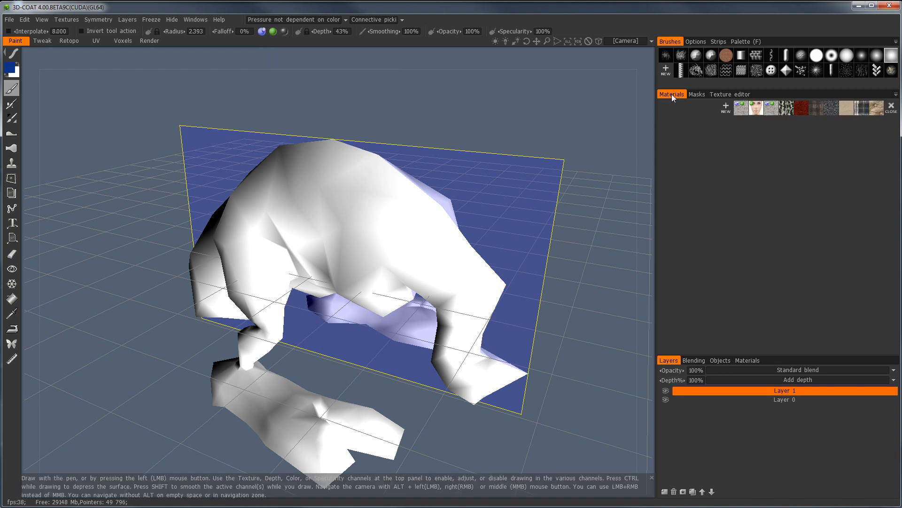
pyautogui.click(771, 111)
pyautogui.keyDown('alt'); pyautogui.moveTo(402, 207); pyautogui.dragTo(484, 190); pyautogui.keyUp('alt')
pyautogui.moveTo(438, 61); pyautogui.dragTo(435, 62)
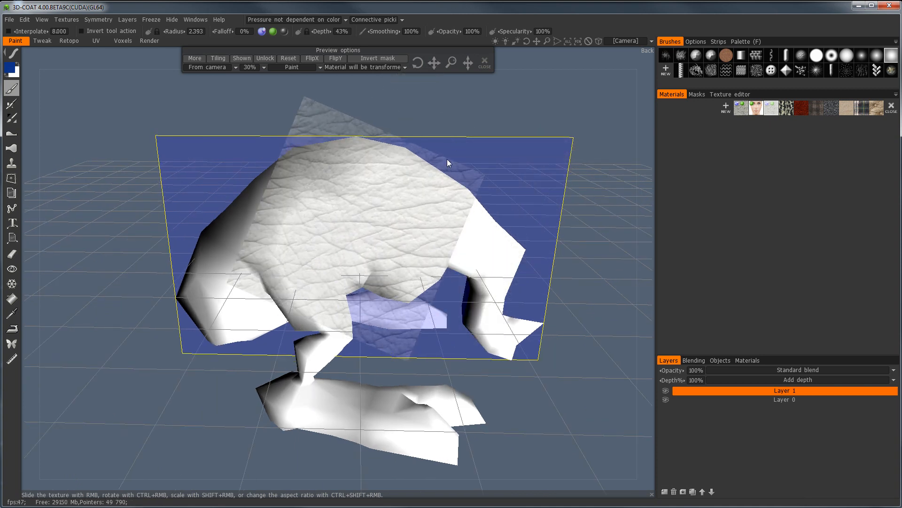
pyautogui.keyDown('alt'); pyautogui.moveTo(458, 170); pyautogui.dragTo(471, 187, button='middle'); pyautogui.keyUp('alt')
pyautogui.keyDown('alt'); pyautogui.moveTo(471, 187); pyautogui.dragTo(490, 193, button='right'); pyautogui.keyUp('alt')
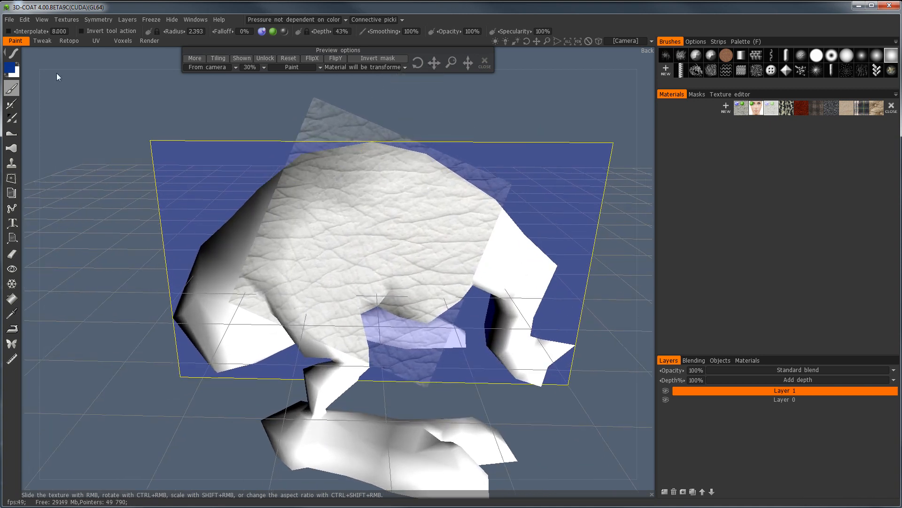
pyautogui.click(18, 65)
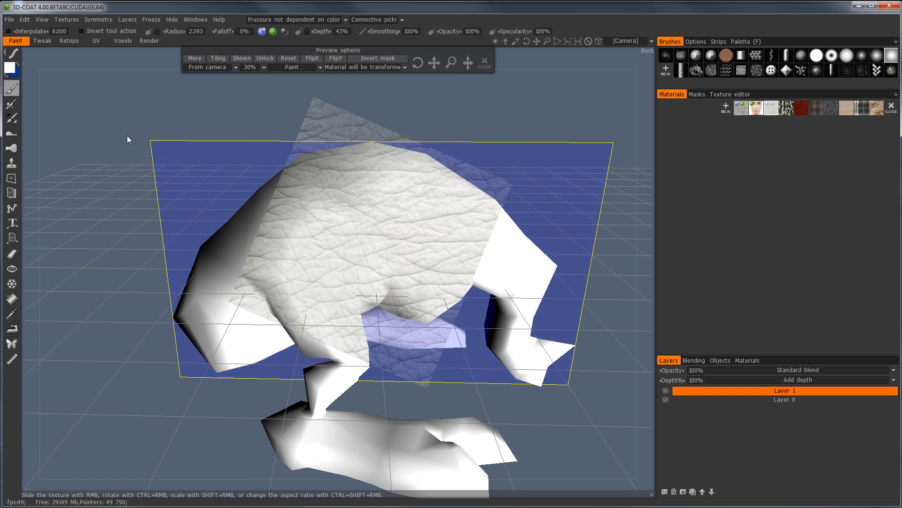
# Step: Paint the beige creased material with the round knob over the body's side using a 2.695 brush radius, and close the material preview
pyautogui.click(880, 109)
pyautogui.keyDown('alt'); pyautogui.moveTo(489, 206); pyautogui.dragTo(432, 239); pyautogui.keyUp('alt')
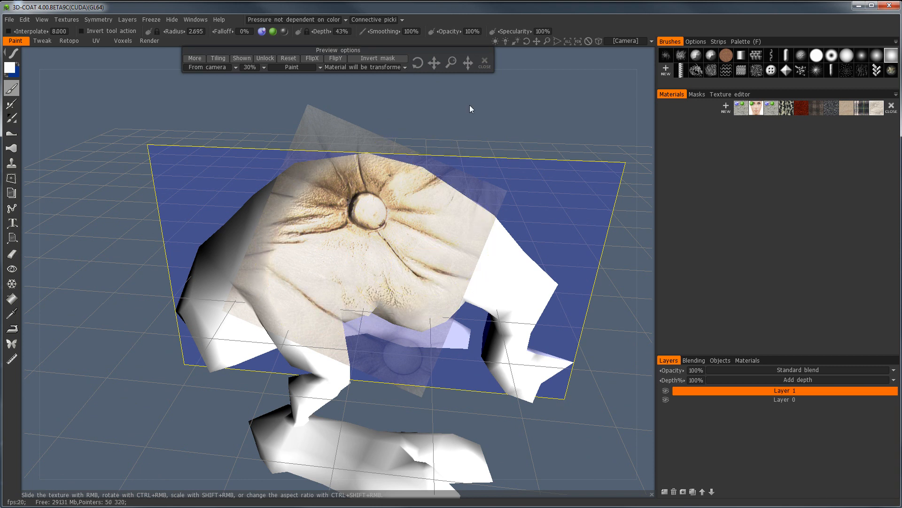
pyautogui.click(484, 61)
pyautogui.moveTo(472, 188); pyautogui.dragTo(422, 211)
pyautogui.moveTo(380, 216); pyautogui.dragTo(830, 84)
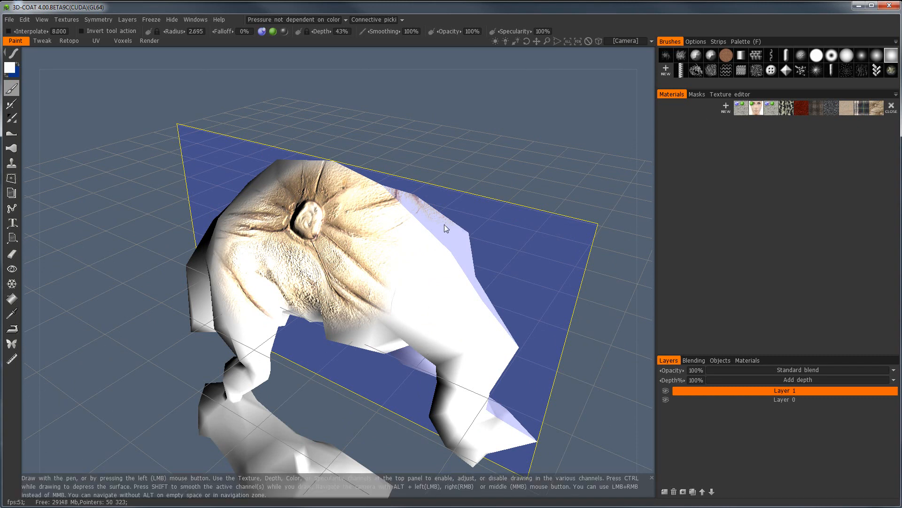
# Step: Swap the brush colour to blue and paint a raised stroke with a 0.446 radius beside the beige texture, keeping depth, colour and specularity on
pyautogui.keyDown('alt'); pyautogui.moveTo(408, 232); pyautogui.dragTo(432, 214); pyautogui.keyUp('alt')
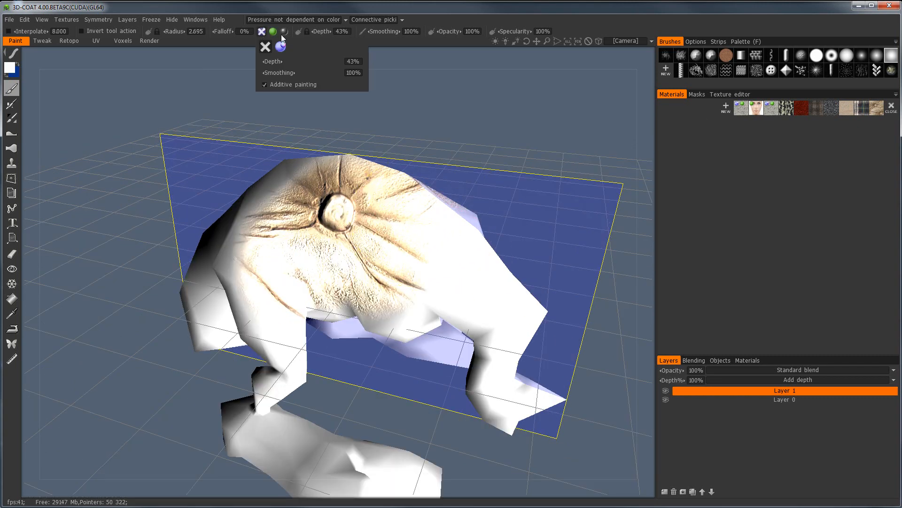
pyautogui.click(262, 31)
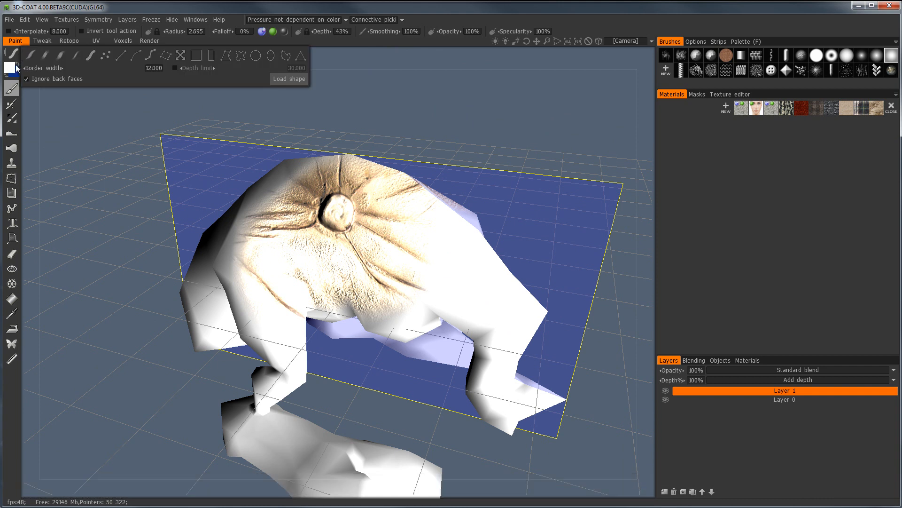
pyautogui.click(18, 64)
pyautogui.keyDown('alt'); pyautogui.moveTo(240, 221); pyautogui.dragTo(345, 242); pyautogui.keyUp('alt')
pyautogui.moveTo(318, 311)
pyautogui.mouseDown()
pyautogui.moveTo(345, 236)
pyautogui.moveTo(300, 286)
pyautogui.mouseUp()
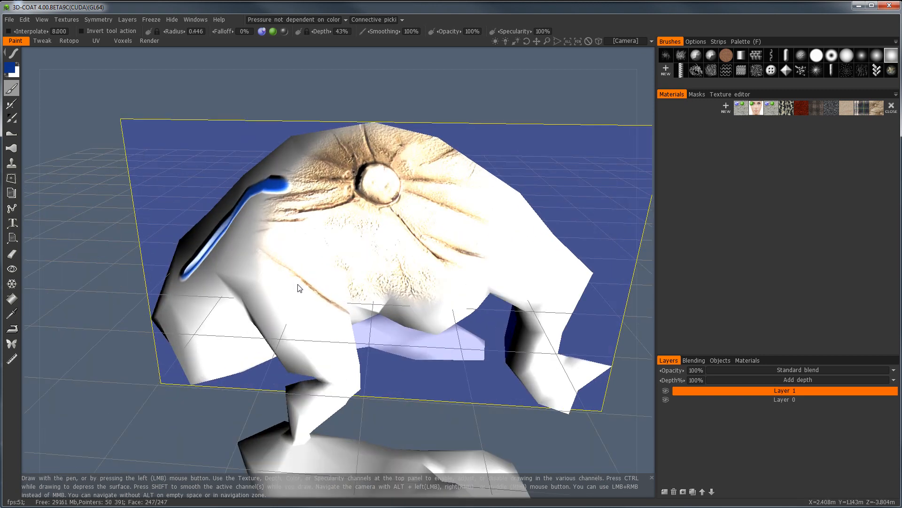
pyautogui.keyDown('alt'); pyautogui.moveTo(301, 287); pyautogui.dragTo(290, 278, button='right'); pyautogui.keyUp('alt')
pyautogui.moveTo(290, 278)
pyautogui.keyDown('alt'); pyautogui.mouseDown()
pyautogui.moveTo(372, 280)
pyautogui.moveTo(346, 278)
pyautogui.moveTo(258, 354)
pyautogui.mouseUp(); pyautogui.keyUp('alt')
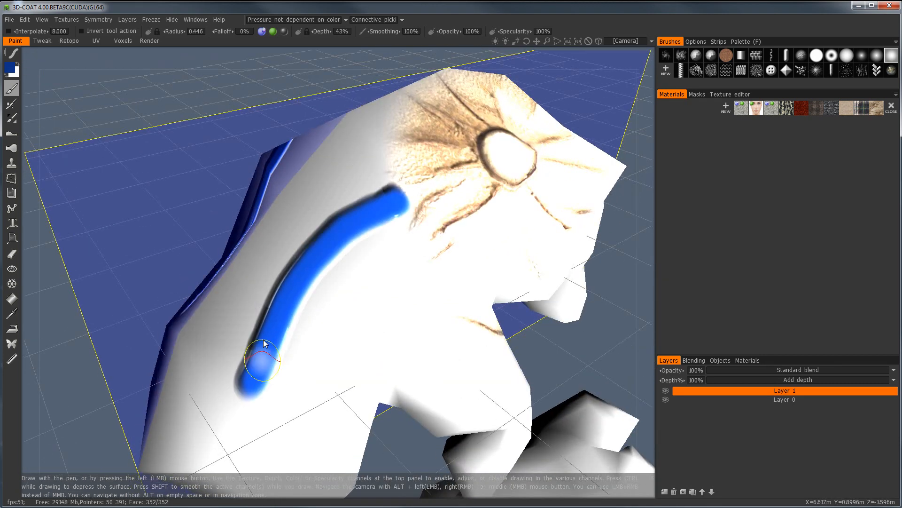
pyautogui.moveTo(376, 250)
pyautogui.keyDown('alt'); pyautogui.mouseDown()
pyautogui.moveTo(350, 282)
pyautogui.moveTo(405, 260)
pyautogui.moveTo(337, 277)
pyautogui.moveTo(249, 114)
pyautogui.mouseUp(); pyautogui.keyUp('alt')
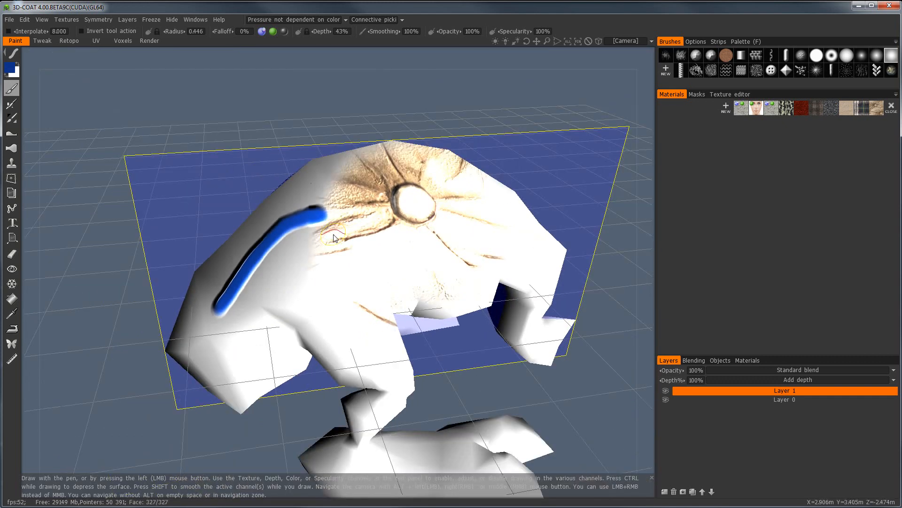
# Step: Turn off specularity and depth, and paint flat blue along the raised stroke with a 0.901 brush radius
pyautogui.click(283, 32)
pyautogui.click(261, 32)
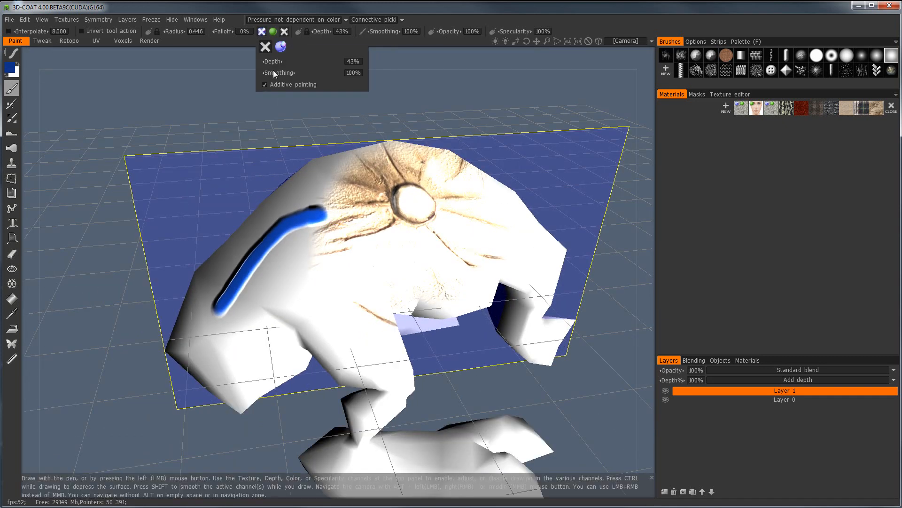
pyautogui.moveTo(308, 233)
pyautogui.mouseDown()
pyautogui.moveTo(239, 301)
pyautogui.moveTo(286, 267)
pyautogui.moveTo(312, 285)
pyautogui.mouseUp()
pyautogui.moveTo(312, 285); pyautogui.dragTo(326, 290, button='right')
pyautogui.moveTo(313, 285)
pyautogui.mouseDown()
pyautogui.moveTo(297, 325)
pyautogui.moveTo(249, 345)
pyautogui.moveTo(390, 273)
pyautogui.moveTo(300, 294)
pyautogui.moveTo(308, 329)
pyautogui.moveTo(343, 285)
pyautogui.moveTo(383, 264)
pyautogui.mouseUp()
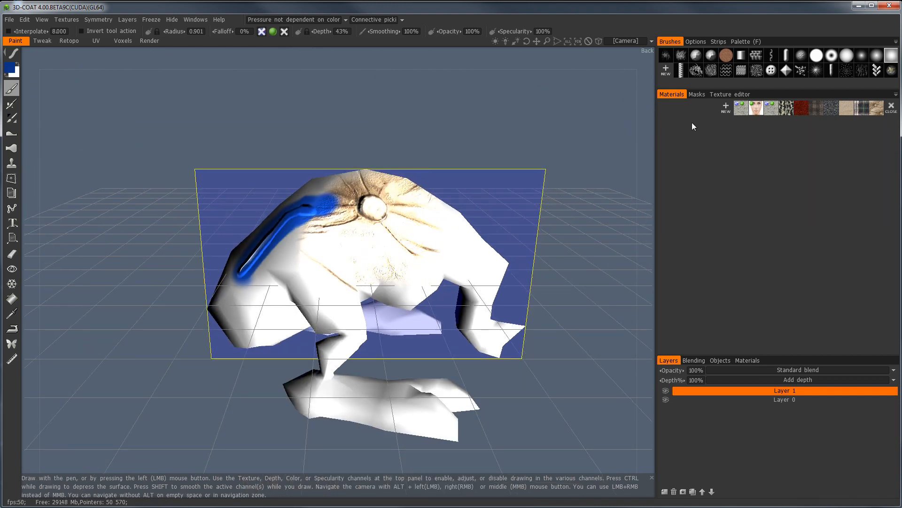
# Step: Load the first leather material and set the brush colour to a muted green with hue 78.847, saturation 32% and lightness 53%
pyautogui.click(741, 110)
pyautogui.keyDown('alt'); pyautogui.moveTo(470, 204); pyautogui.dragTo(406, 220); pyautogui.keyUp('alt')
pyautogui.click(10, 69)
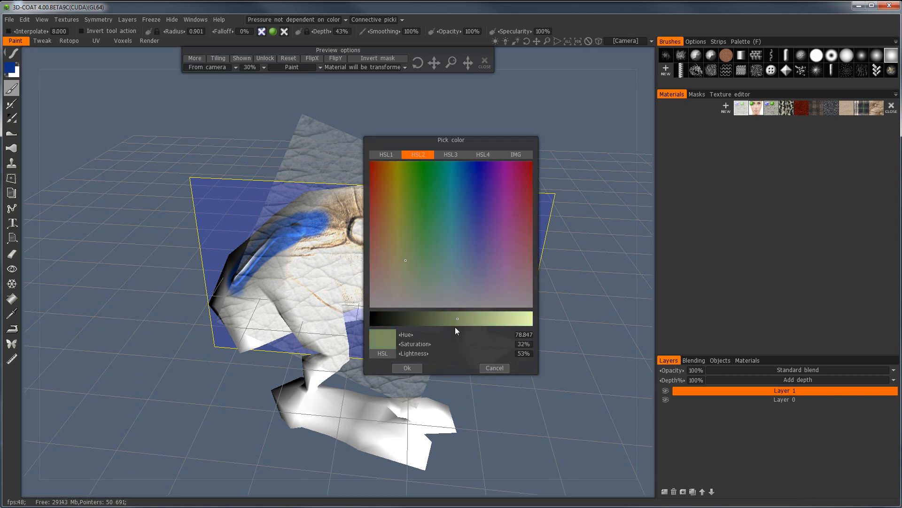
pyautogui.click(415, 367)
# Step: Turn on depth and paint the green leather material over the whole upper body with a 3.615 brush radius, closing the material preview
pyautogui.keyDown('alt'); pyautogui.moveTo(342, 246); pyautogui.dragTo(326, 263); pyautogui.keyUp('alt')
pyautogui.moveTo(326, 252); pyautogui.dragTo(379, 266, button='right')
pyautogui.click(262, 32)
pyautogui.moveTo(324, 248)
pyautogui.mouseDown()
pyautogui.moveTo(437, 261)
pyautogui.moveTo(314, 239)
pyautogui.moveTo(250, 250)
pyautogui.moveTo(273, 293)
pyautogui.moveTo(354, 295)
pyautogui.moveTo(286, 329)
pyautogui.moveTo(343, 219)
pyautogui.mouseUp()
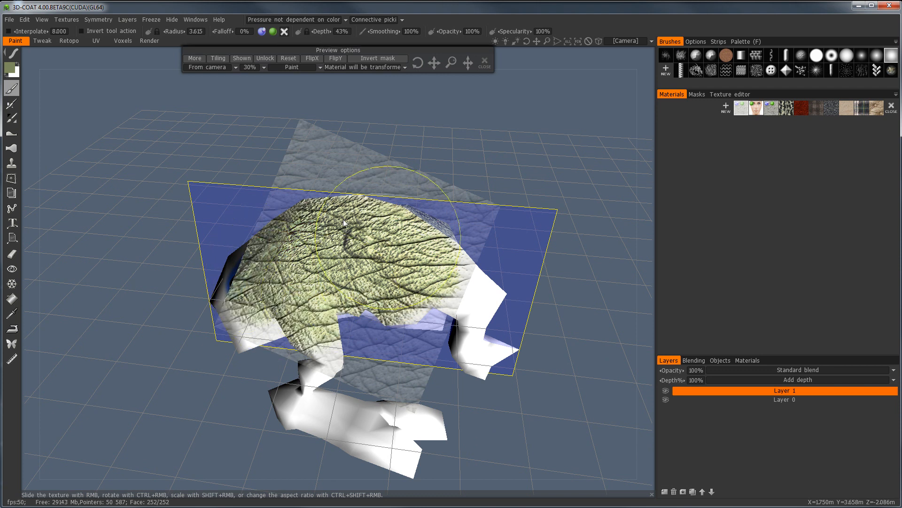
pyautogui.click(482, 67)
pyautogui.moveTo(464, 231)
pyautogui.mouseDown()
pyautogui.moveTo(407, 211)
pyautogui.moveTo(453, 217)
pyautogui.mouseUp()
pyautogui.moveTo(454, 216); pyautogui.dragTo(496, 221, button='right')
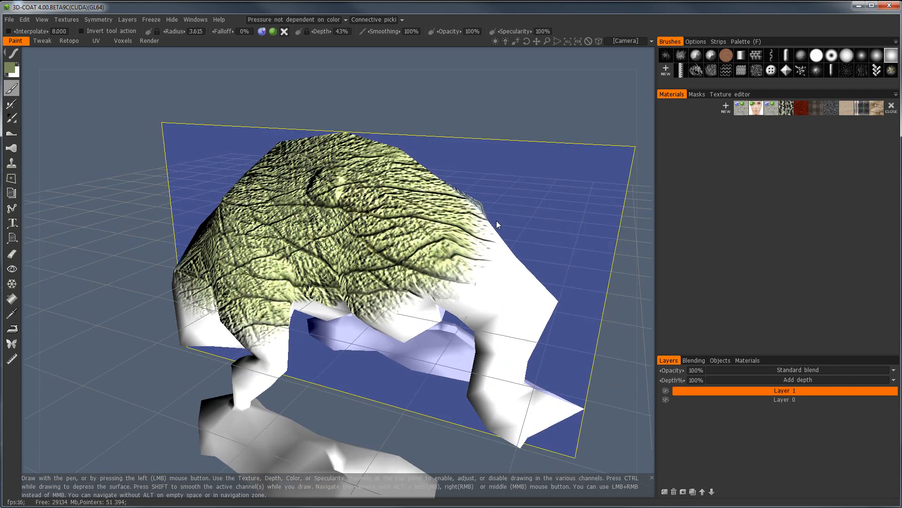
# Step: Inspect the painted leather relief and display the model's flat colour texture in the texture editor
pyautogui.keyDown('alt'); pyautogui.moveTo(496, 221); pyautogui.dragTo(521, 223); pyautogui.keyUp('alt')
pyautogui.moveTo(394, 211)
pyautogui.keyDown('alt'); pyautogui.mouseDown()
pyautogui.moveTo(300, 202)
pyautogui.moveTo(373, 169)
pyautogui.moveTo(461, 180)
pyautogui.moveTo(430, 211)
pyautogui.moveTo(389, 230)
pyautogui.moveTo(424, 236)
pyautogui.mouseUp(); pyautogui.keyUp('alt')
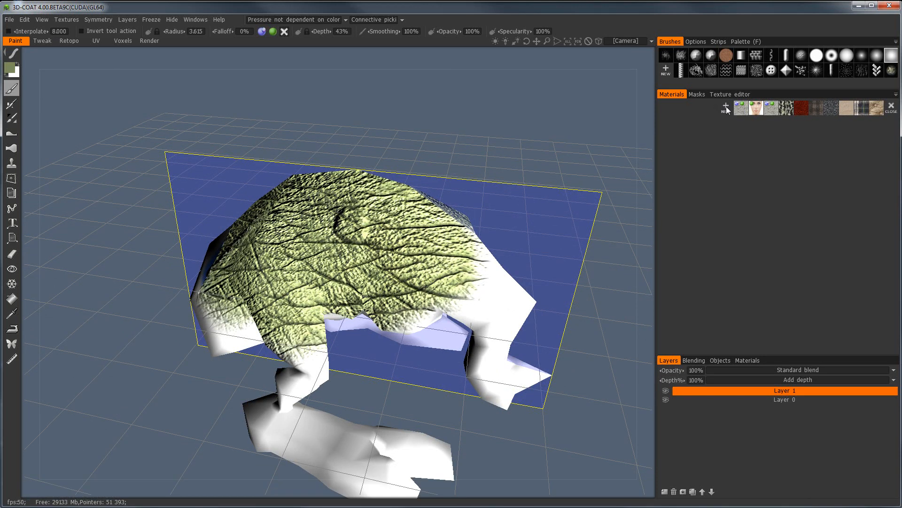
pyautogui.keyDown('alt'); pyautogui.moveTo(504, 212); pyautogui.dragTo(481, 211); pyautogui.keyUp('alt')
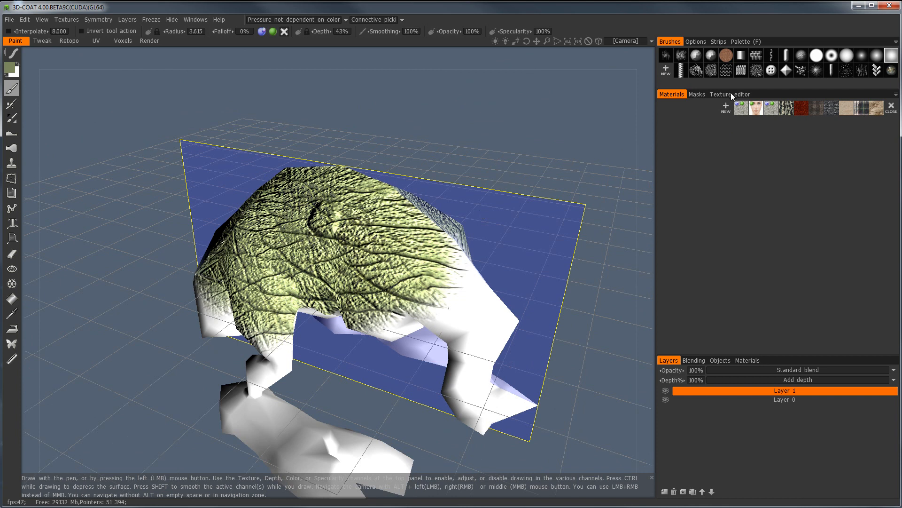
pyautogui.click(729, 94)
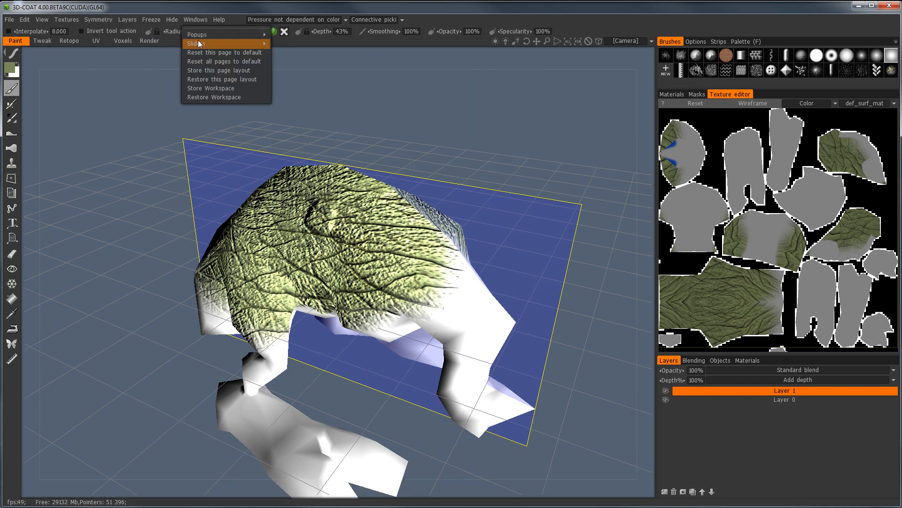
pyautogui.moveTo(63, 20)
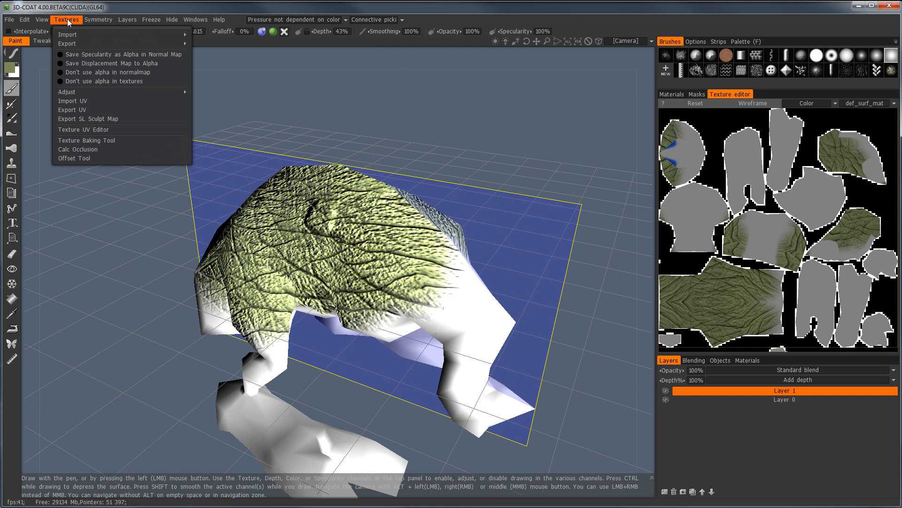
pyautogui.keyDown('alt'); pyautogui.moveTo(476, 272); pyautogui.dragTo(125, 159); pyautogui.keyUp('alt')
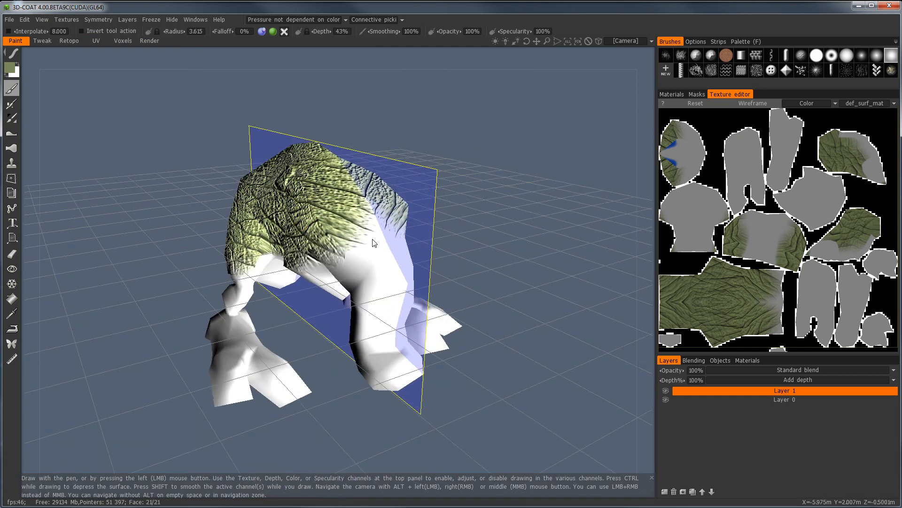
# Step: Set the brush colour to a strong blue
pyautogui.click(10, 70)
pyautogui.moveTo(431, 205); pyautogui.dragTo(473, 168)
pyautogui.click(407, 368)
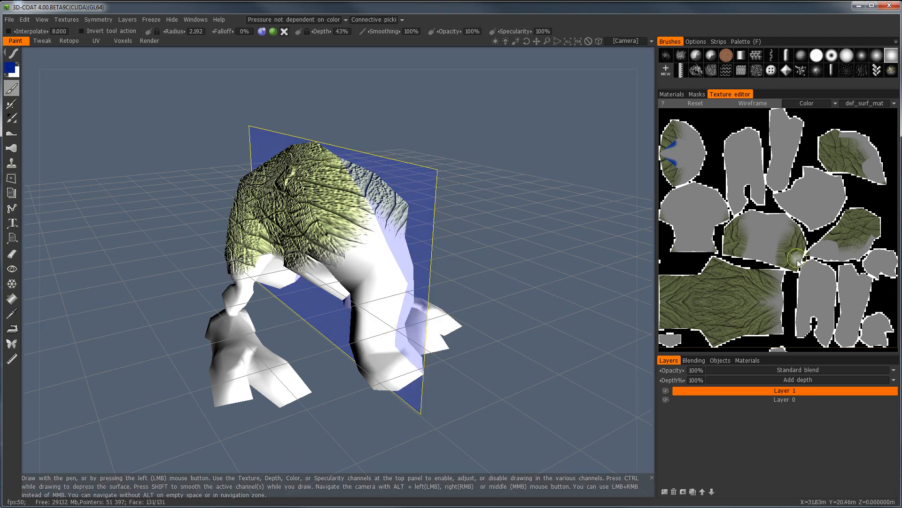
# Step: Try a blue stroke with depth across the large green UV island using a 1.923 radius, and undo it
pyautogui.moveTo(767, 300)
pyautogui.keyDown('alt'); pyautogui.mouseDown(button='middle')
pyautogui.moveTo(757, 299)
pyautogui.moveTo(798, 285)
pyautogui.mouseUp(button='middle'); pyautogui.keyUp('alt')
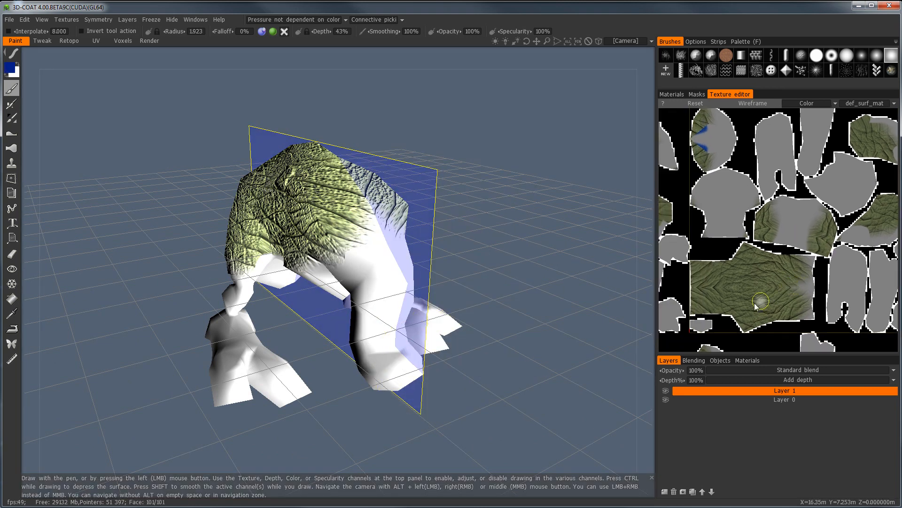
pyautogui.moveTo(737, 303); pyautogui.dragTo(788, 305)
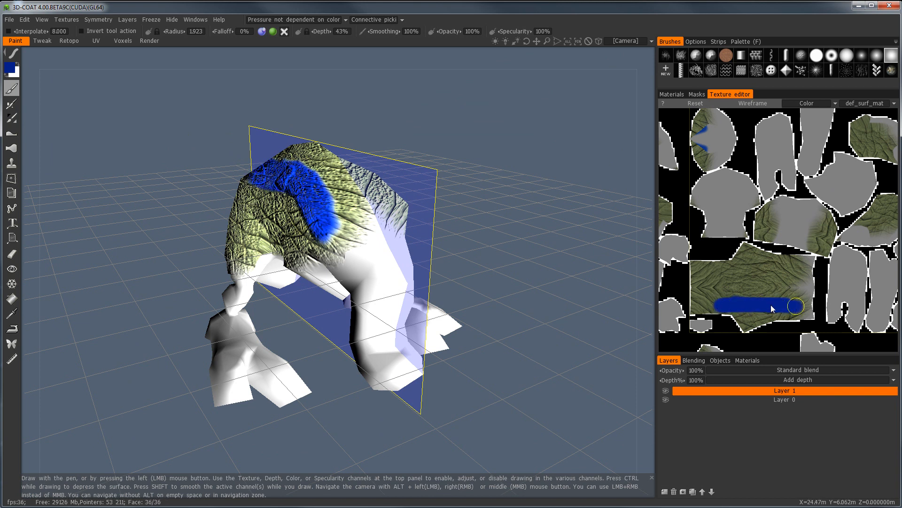
pyautogui.hotkey('ctrl', 'z')
# Step: Turn off depth and paint a colour-only blue band across the lower part of the large green UV island
pyautogui.click(262, 31)
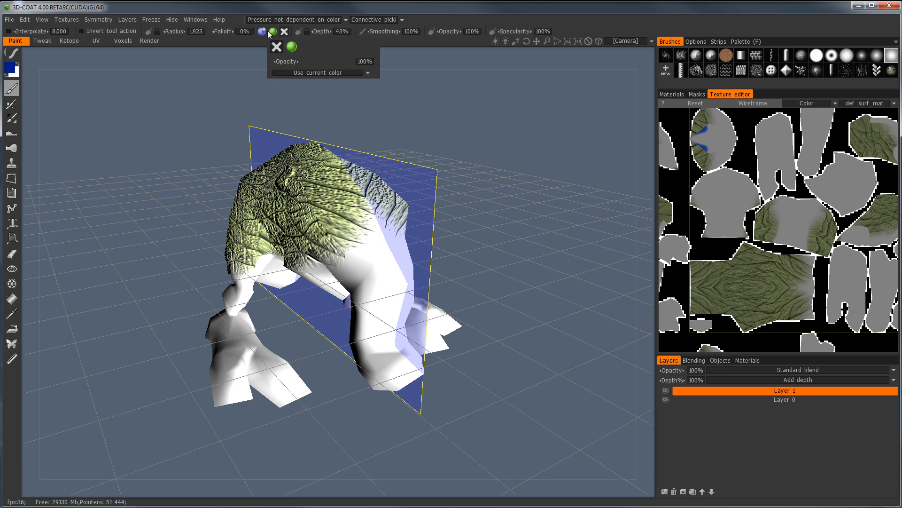
pyautogui.moveTo(777, 303); pyautogui.dragTo(735, 310)
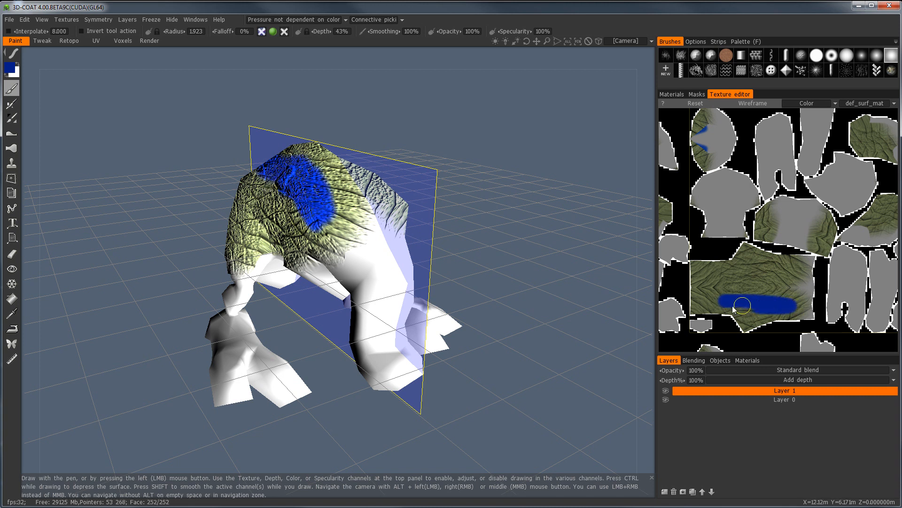
pyautogui.moveTo(517, 256)
pyautogui.mouseDown()
pyautogui.moveTo(451, 249)
pyautogui.moveTo(531, 254)
pyautogui.mouseUp()
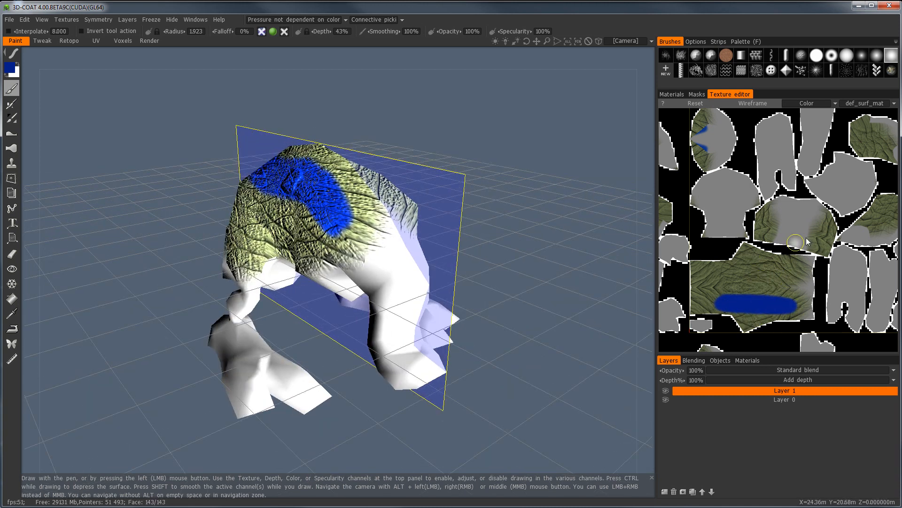
# Step: Turn on the wireframe overlay over the UV islands in the texture editor
pyautogui.scroll(-8, 701, 234)
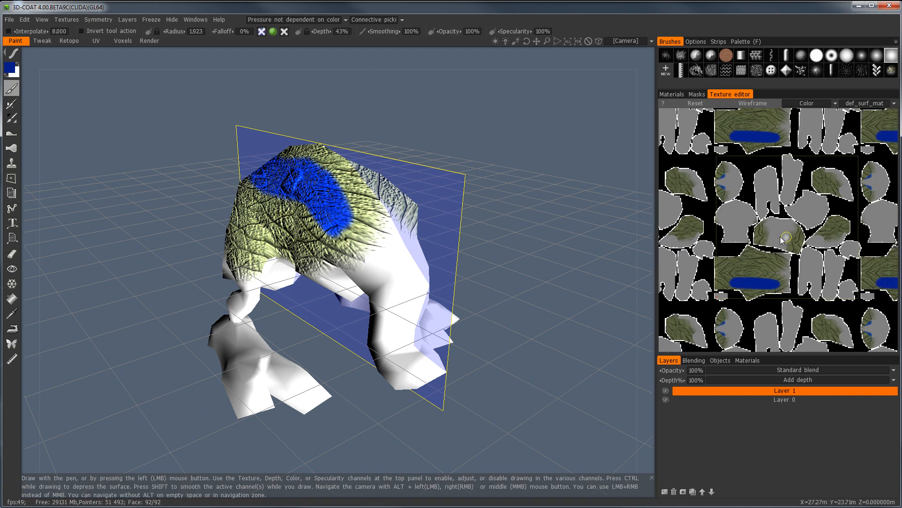
pyautogui.scroll(4, 733, 238)
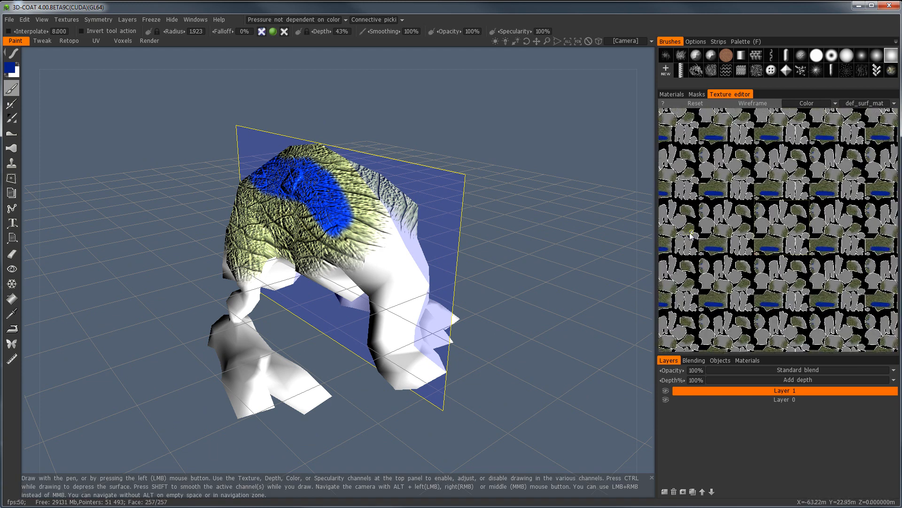
pyautogui.scroll(2, 765, 243)
pyautogui.click(752, 103)
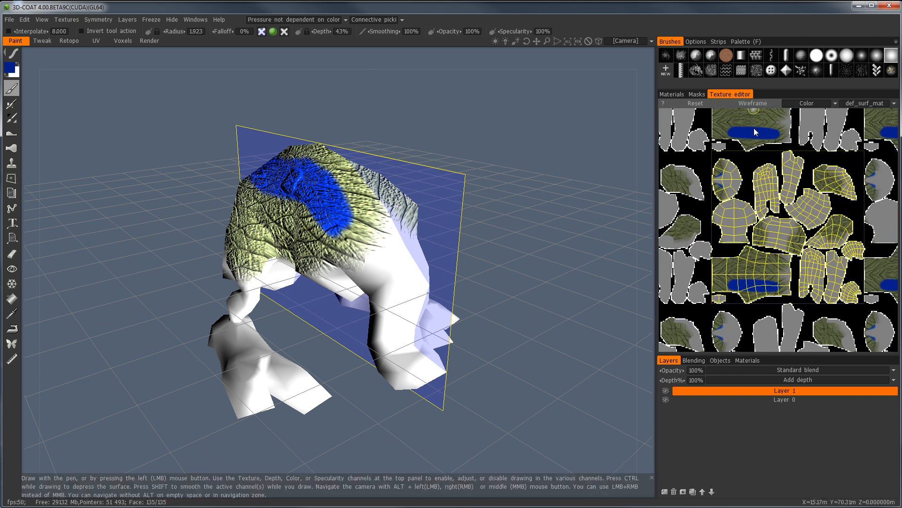
# Step: Paint a blue band across the small green-edged UV island just above the large green island in the texture editor
pyautogui.scroll(5, 789, 229)
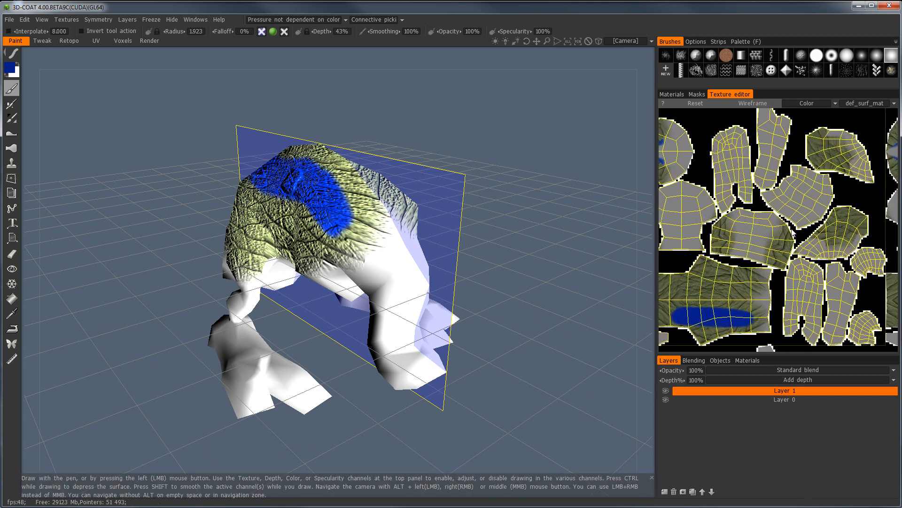
pyautogui.scroll(3, 790, 229)
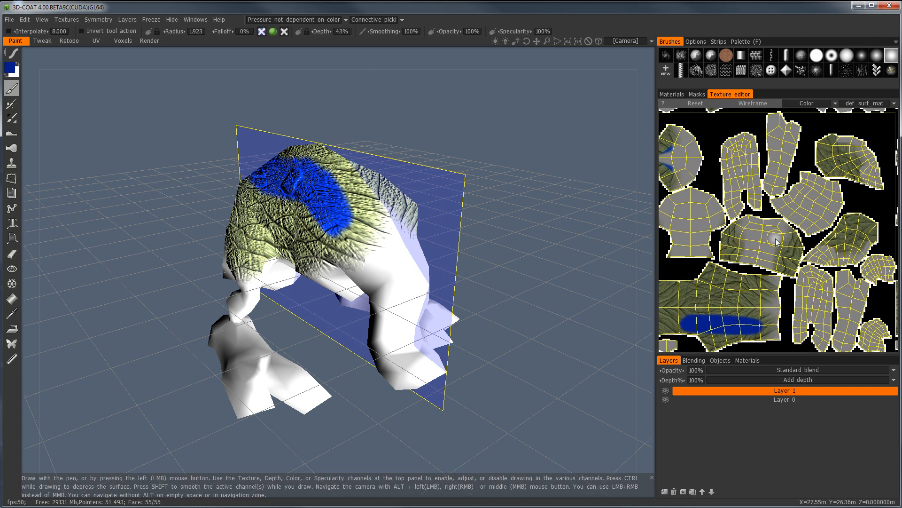
pyautogui.moveTo(761, 244); pyautogui.dragTo(755, 255)
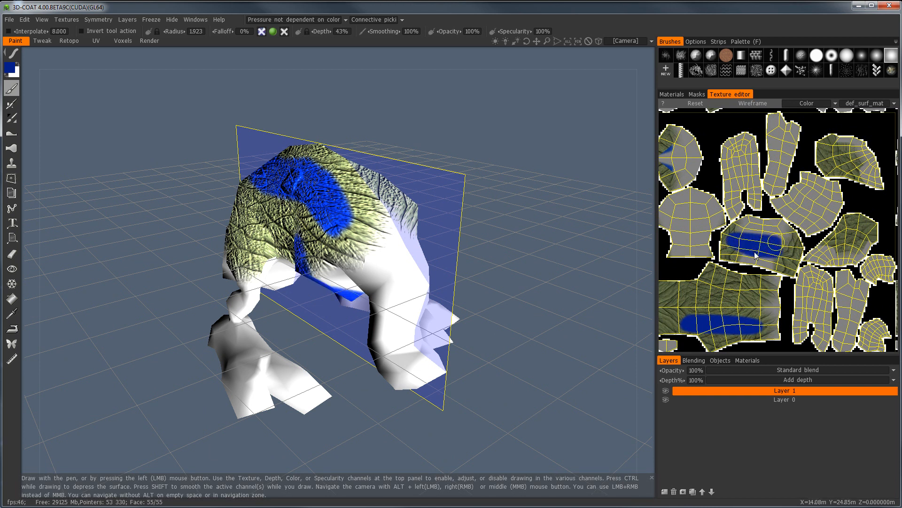
# Step: Enlarge the brush radius to 3.869 and extend the blue paint over most of the large green UV island
pyautogui.moveTo(718, 300); pyautogui.dragTo(748, 304, button='right')
pyautogui.moveTo(749, 304)
pyautogui.mouseDown()
pyautogui.moveTo(748, 319)
pyautogui.moveTo(718, 306)
pyautogui.moveTo(696, 336)
pyautogui.mouseUp()
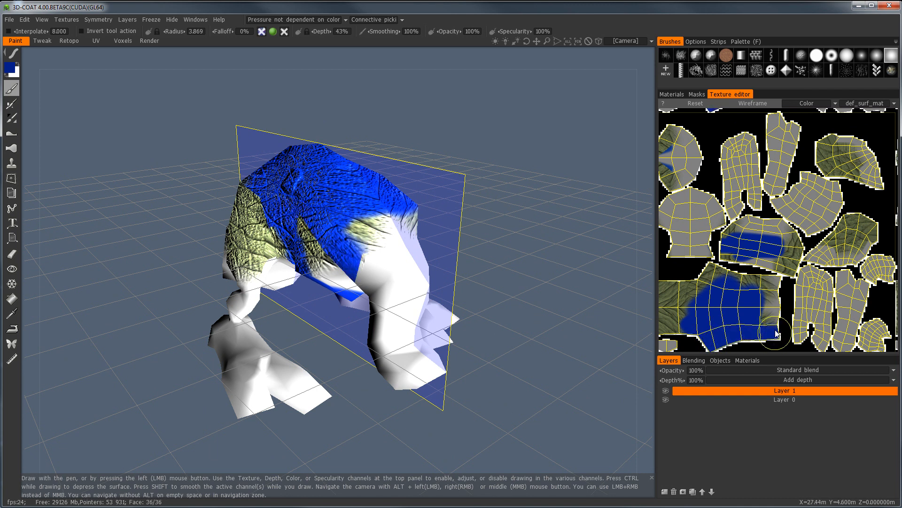
pyautogui.moveTo(777, 334); pyautogui.dragTo(777, 323)
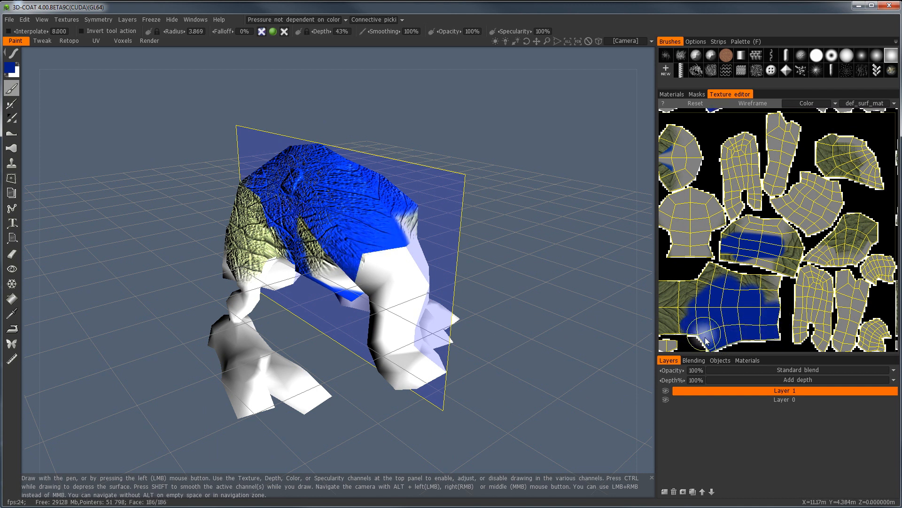
pyautogui.moveTo(753, 340); pyautogui.dragTo(692, 331)
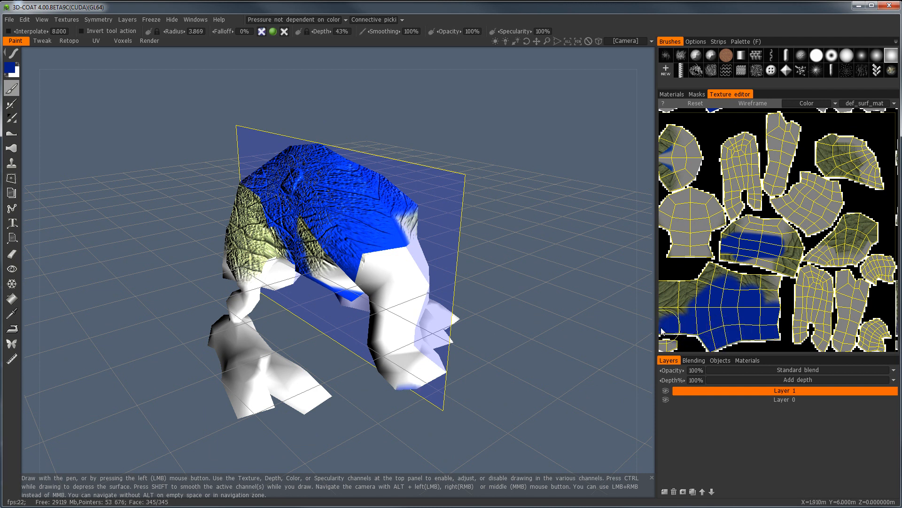
# Step: Paint blue directly on the 3D model over the near leg, the rear part of its foot and the green upper thigh
pyautogui.moveTo(814, 341)
pyautogui.keyDown('alt'); pyautogui.mouseDown(button='middle')
pyautogui.moveTo(794, 336)
pyautogui.moveTo(801, 311)
pyautogui.mouseUp(button='middle'); pyautogui.keyUp('alt')
pyautogui.moveTo(387, 329)
pyautogui.keyDown('alt'); pyautogui.mouseDown()
pyautogui.moveTo(396, 313)
pyautogui.moveTo(444, 282)
pyautogui.mouseUp(); pyautogui.keyUp('alt')
pyautogui.moveTo(299, 340)
pyautogui.mouseDown()
pyautogui.moveTo(301, 325)
pyautogui.moveTo(308, 350)
pyautogui.moveTo(345, 372)
pyautogui.mouseUp()
pyautogui.keyDown('alt'); pyautogui.moveTo(345, 372); pyautogui.dragTo(391, 380, button='right'); pyautogui.keyUp('alt')
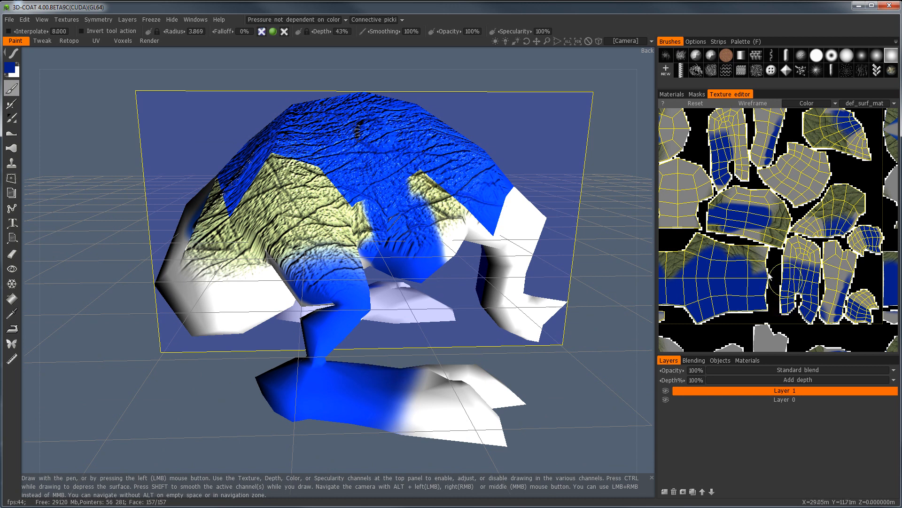
pyautogui.keyDown('alt'); pyautogui.moveTo(422, 372); pyautogui.dragTo(399, 388); pyautogui.keyUp('alt')
pyautogui.moveTo(275, 237); pyautogui.dragTo(360, 302)
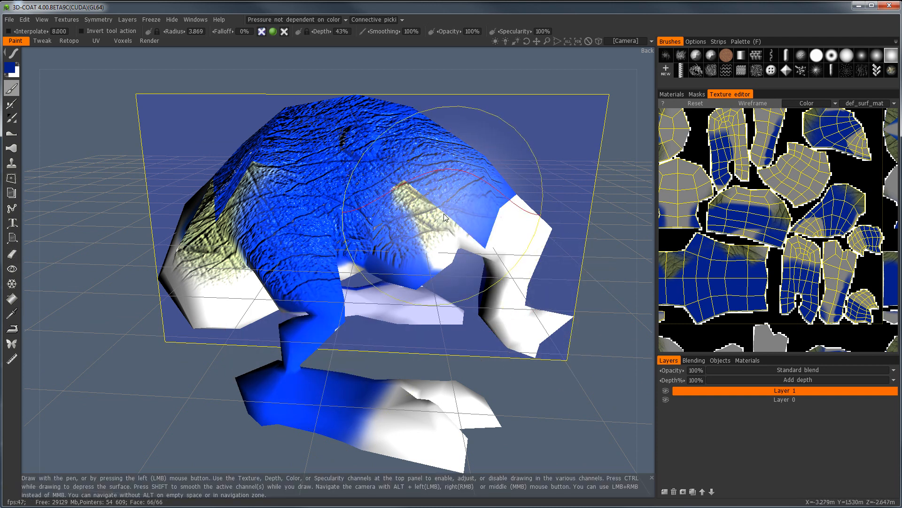
# Step: Show the whole painted model from the back and display the materials palette in place of the texture editor
pyautogui.keyDown('alt'); pyautogui.moveTo(504, 217); pyautogui.dragTo(481, 219); pyautogui.keyUp('alt')
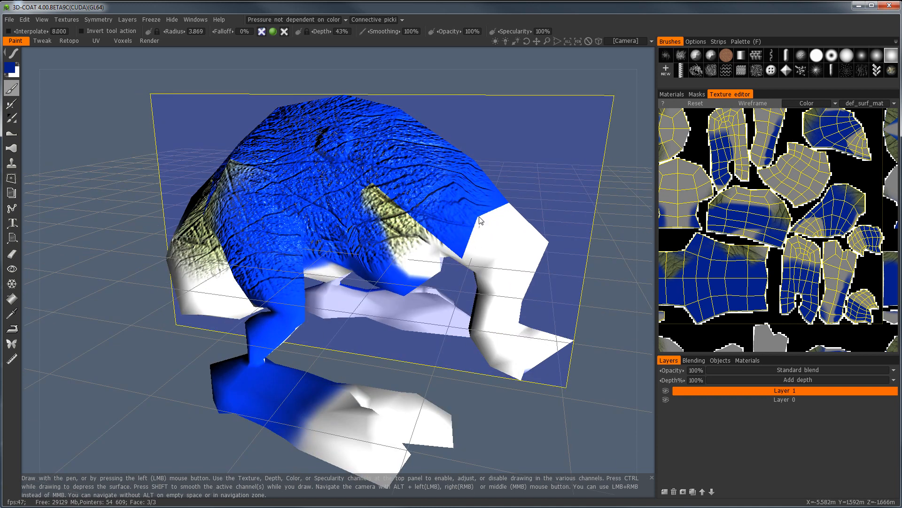
pyautogui.keyDown('alt'); pyautogui.moveTo(480, 219); pyautogui.dragTo(451, 212, button='right'); pyautogui.keyUp('alt')
pyautogui.click(673, 94)
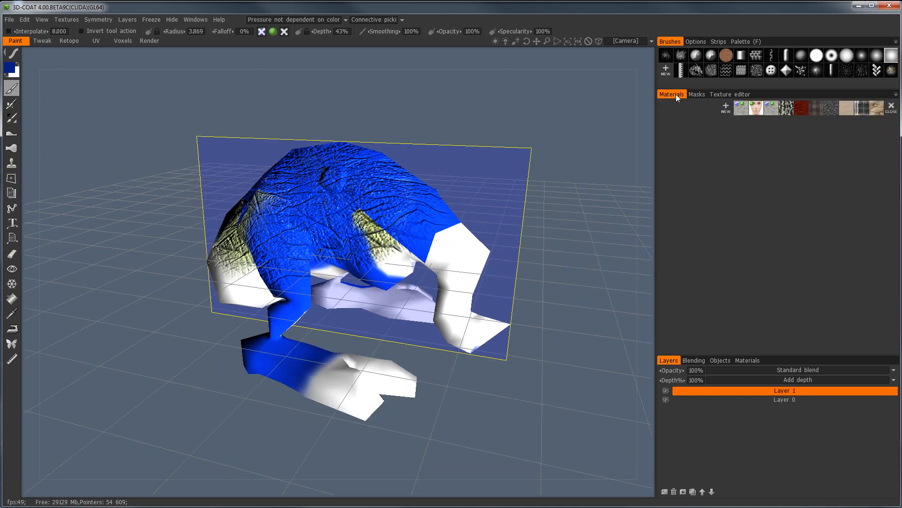